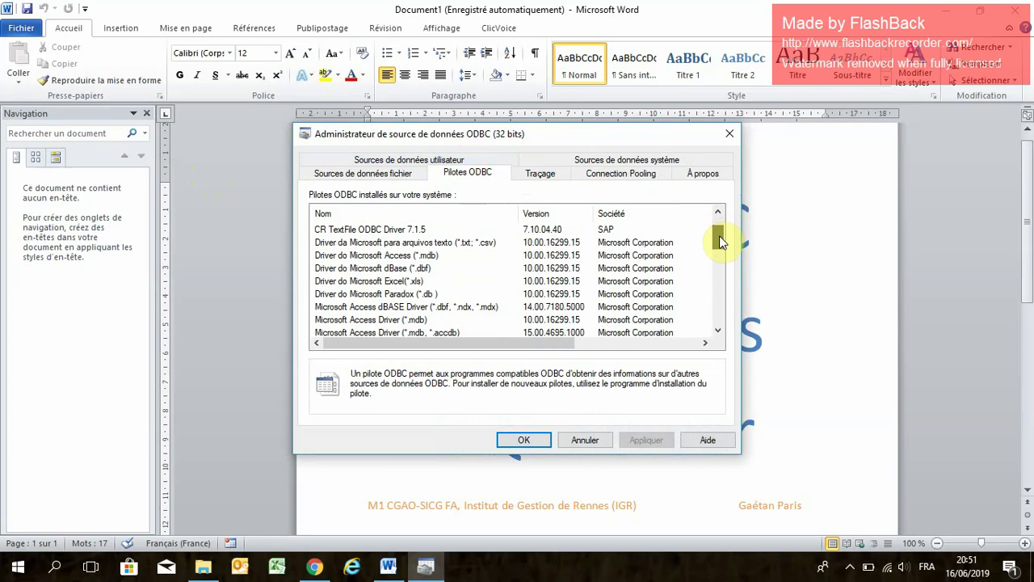
- Examine the Microsoft Access drivers for *.mdb and *.accdb files in the list of installed ODBC drivers
{"action": "scroll", "coordinate": [719, 235], "scroll_direction": "down", "scroll_amount": 1}
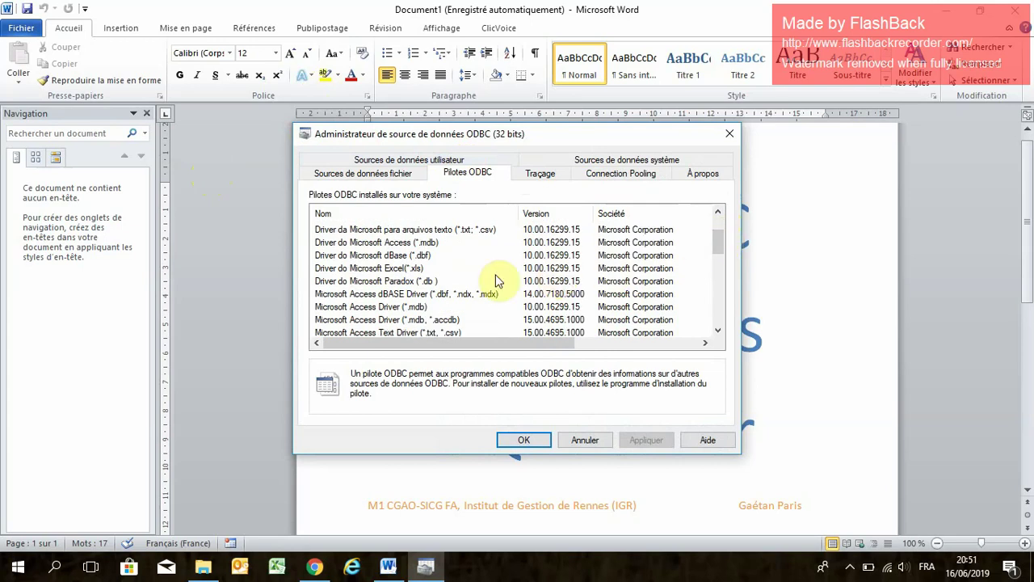
{"action": "left_click", "coordinate": [396, 321]}
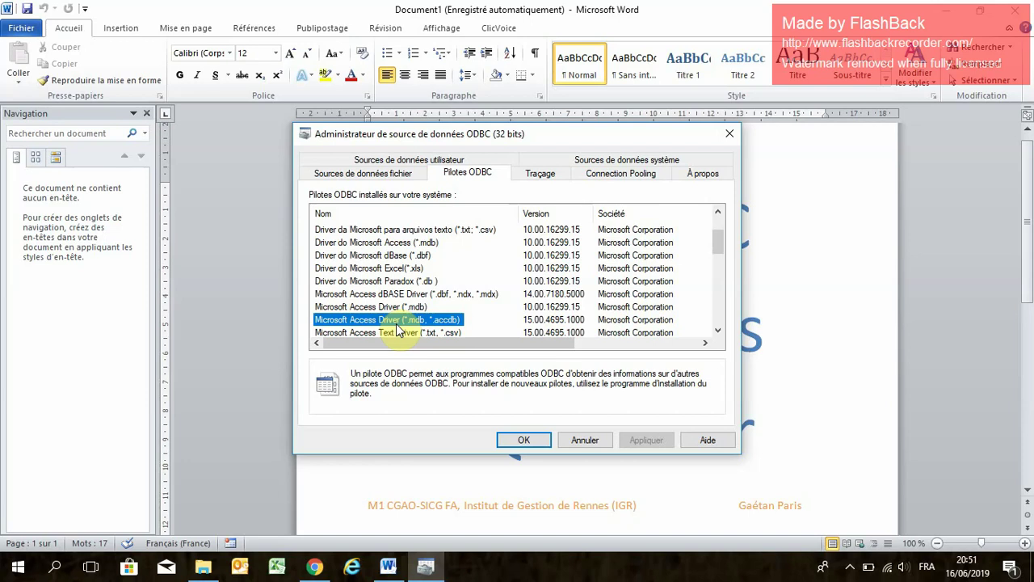
{"action": "left_click", "coordinate": [433, 305]}
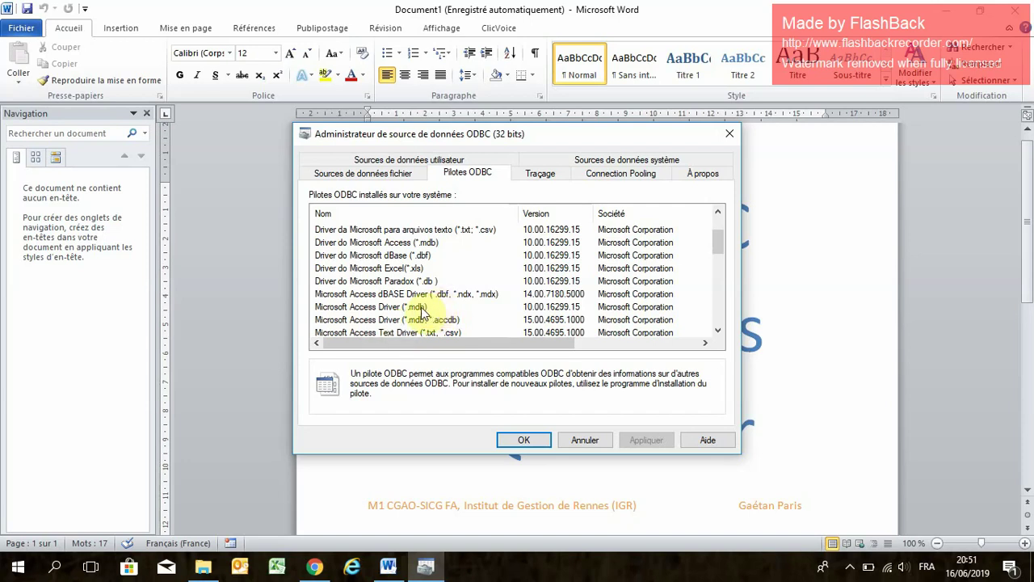
{"action": "left_click", "coordinate": [421, 308]}
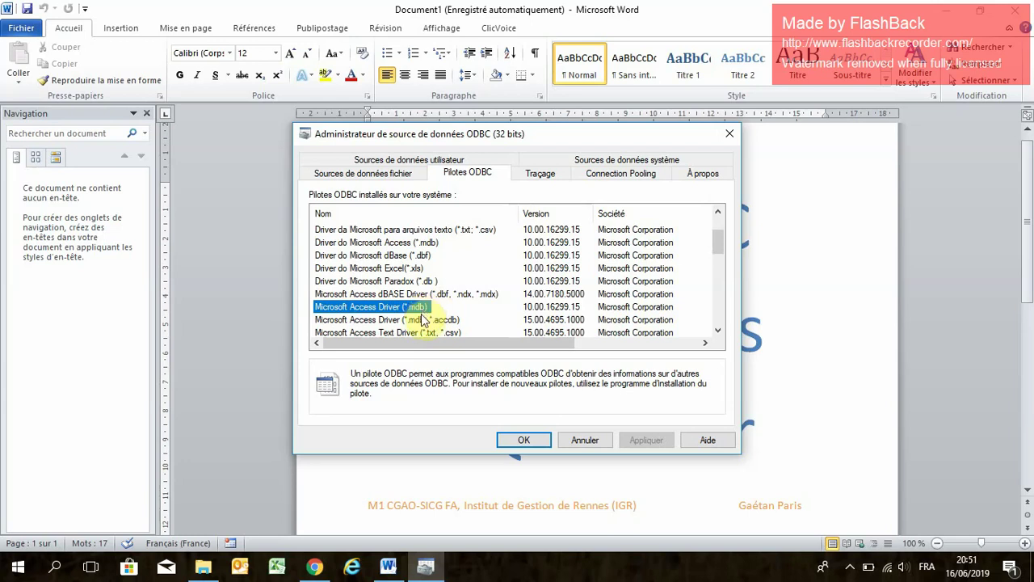
{"action": "left_click", "coordinate": [424, 321]}
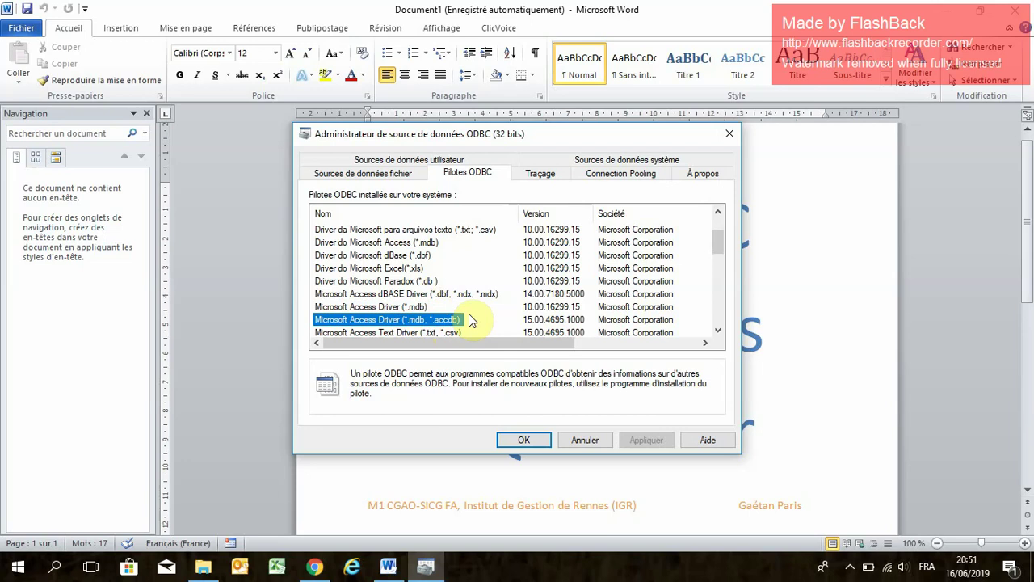
- Add a new user data source based on the Microsoft Access Driver (*.mdb, *.accdb)
{"action": "left_click", "coordinate": [631, 161]}
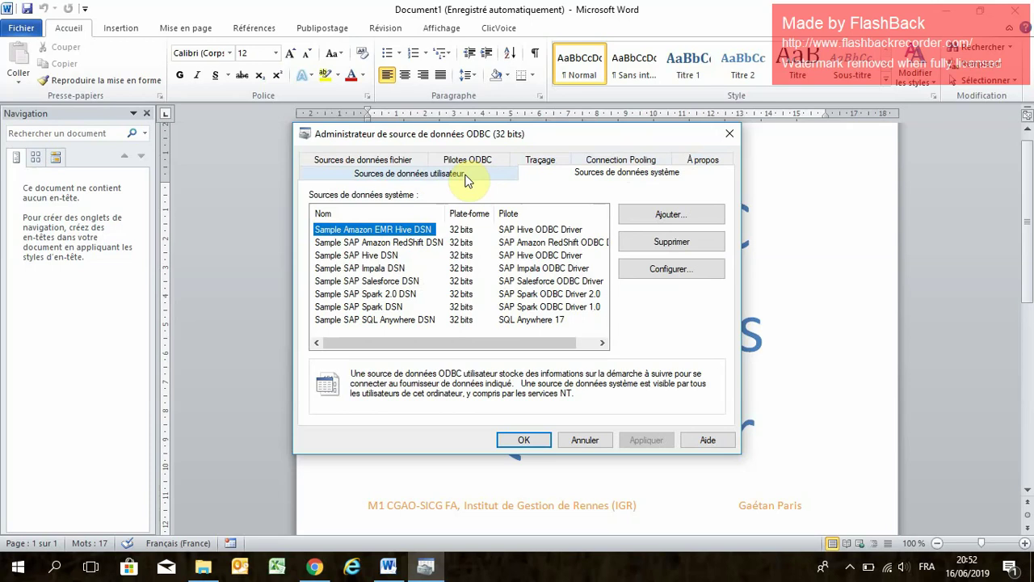
{"action": "left_click", "coordinate": [467, 181]}
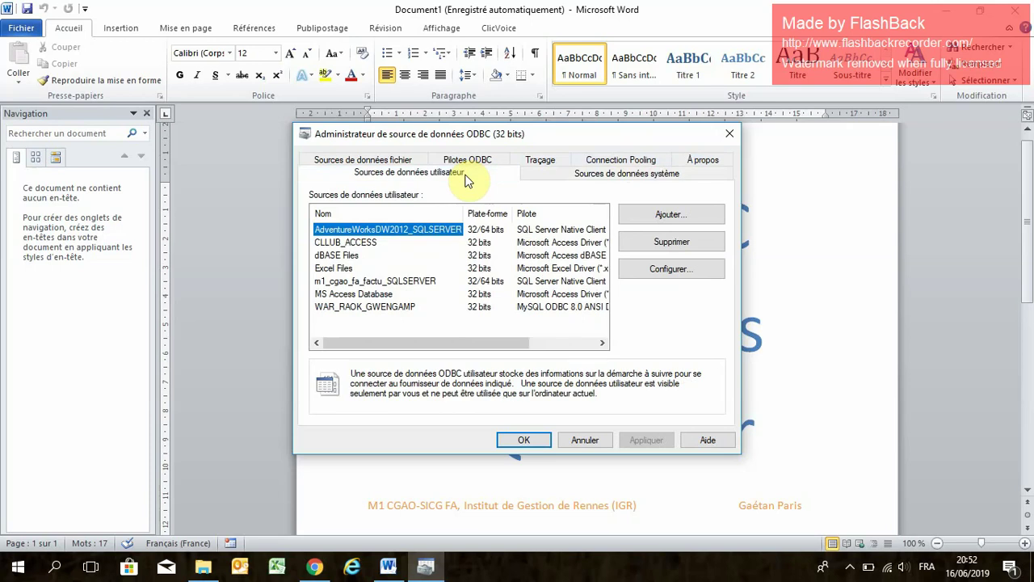
{"action": "left_click", "coordinate": [657, 219]}
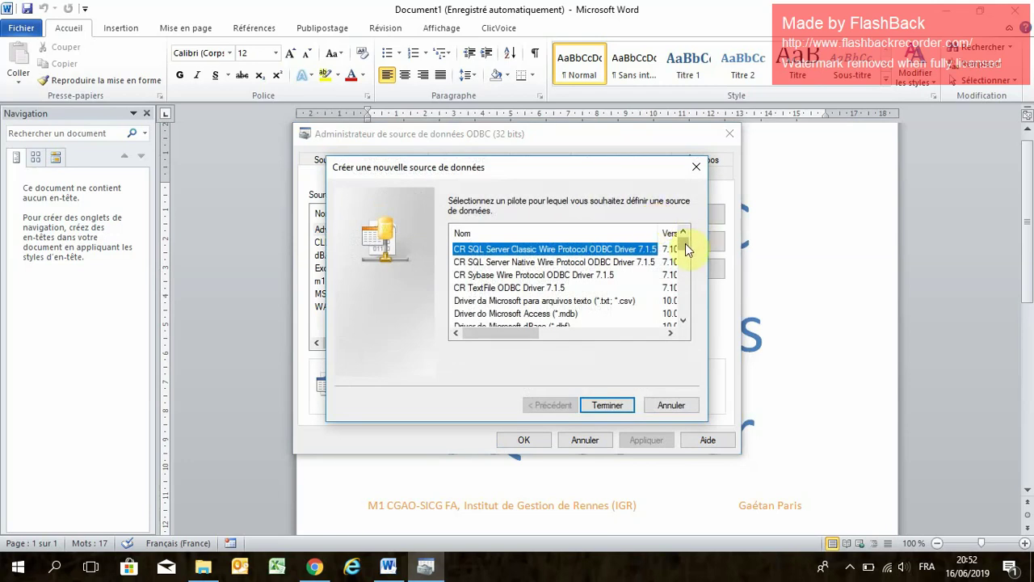
{"action": "left_click_drag", "start_coordinate": [685, 243], "coordinate": [628, 270]}
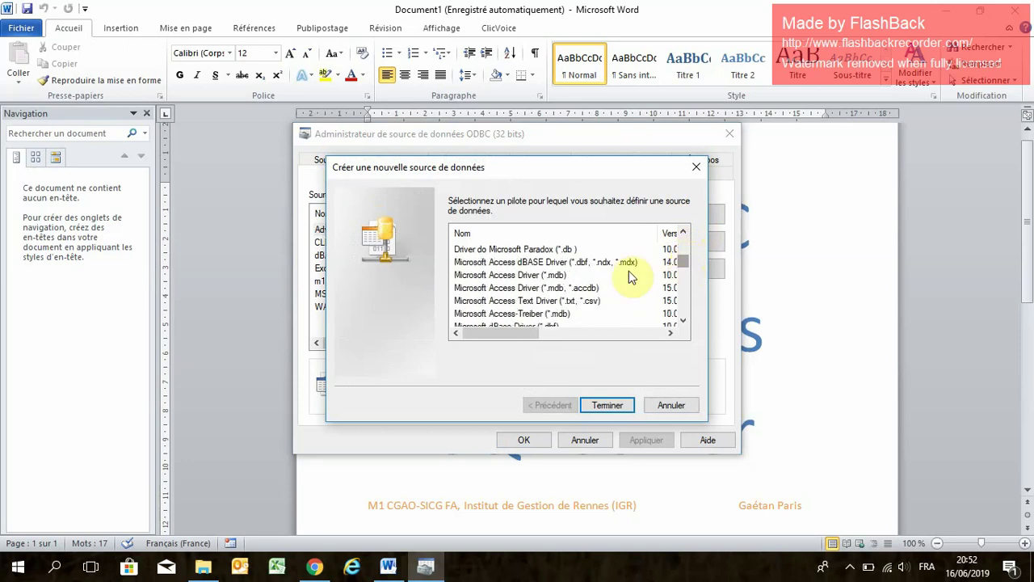
{"action": "left_click", "coordinate": [579, 289]}
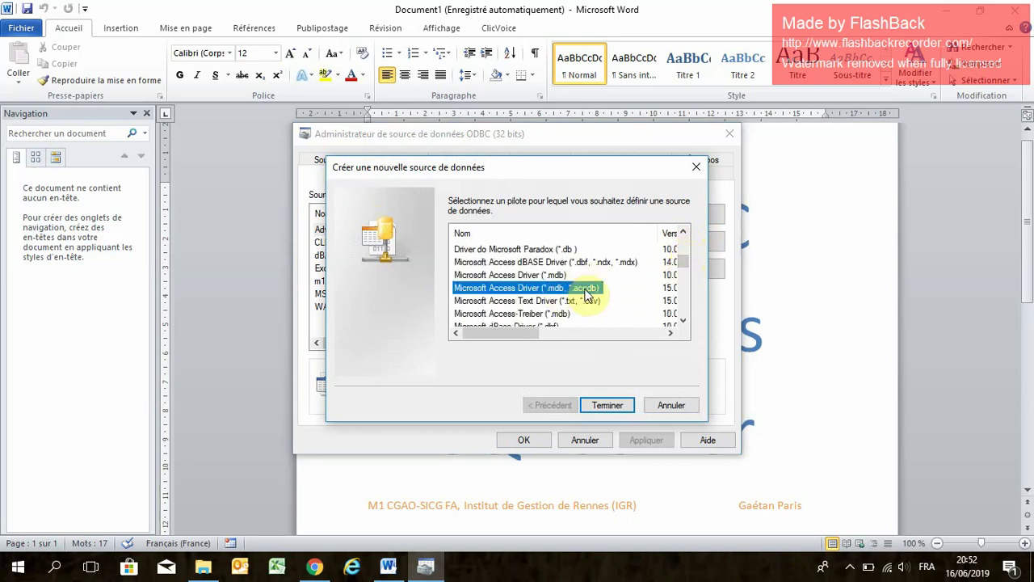
{"action": "left_click", "coordinate": [607, 409]}
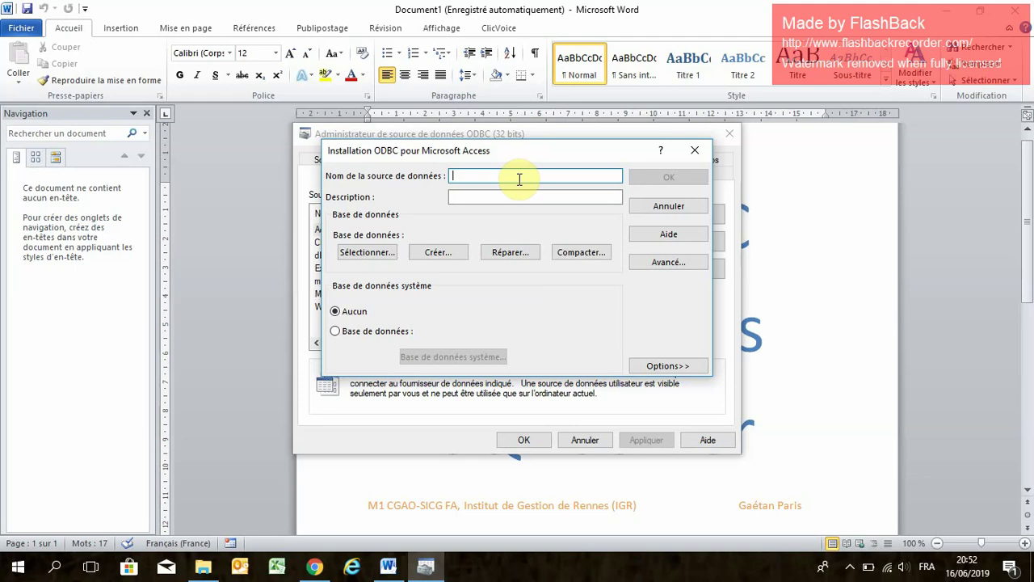
- Name the data source AdventureWorksDW2012_ACCESS
{"action": "type", "text": "Adventur"}
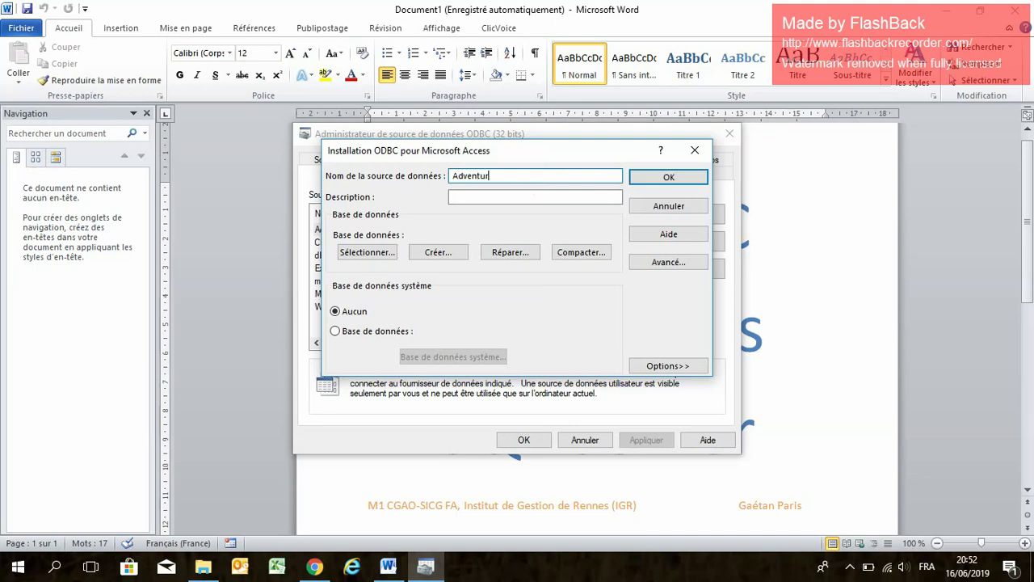
{"action": "type", "text": "eWorksDW2012"}
{"action": "type", "text": "_ACCESS"}
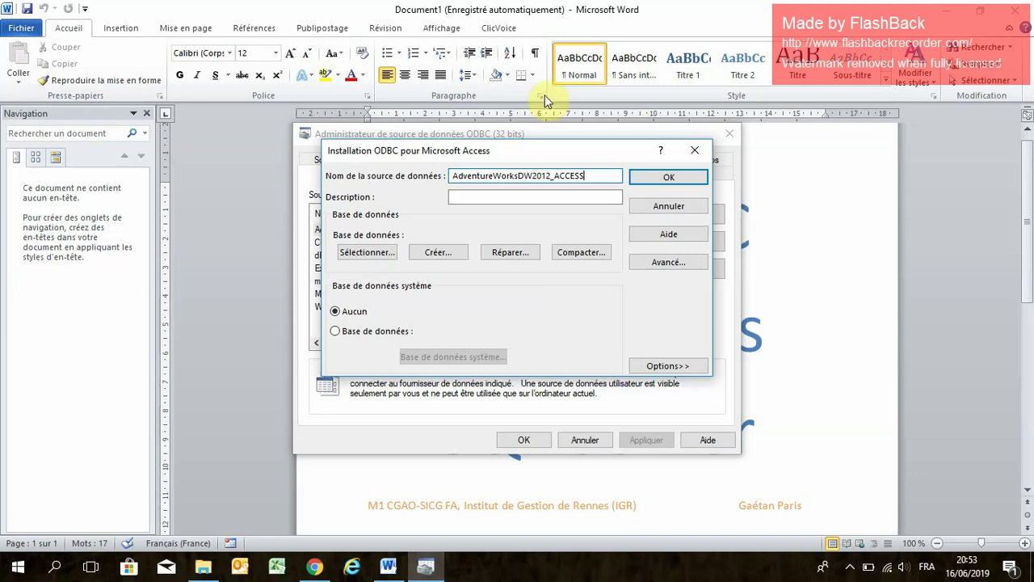
- Choose AdventureWorksDW2012.accdb from the c:\BDD folder as the data source's database
{"action": "left_click", "coordinate": [367, 252]}
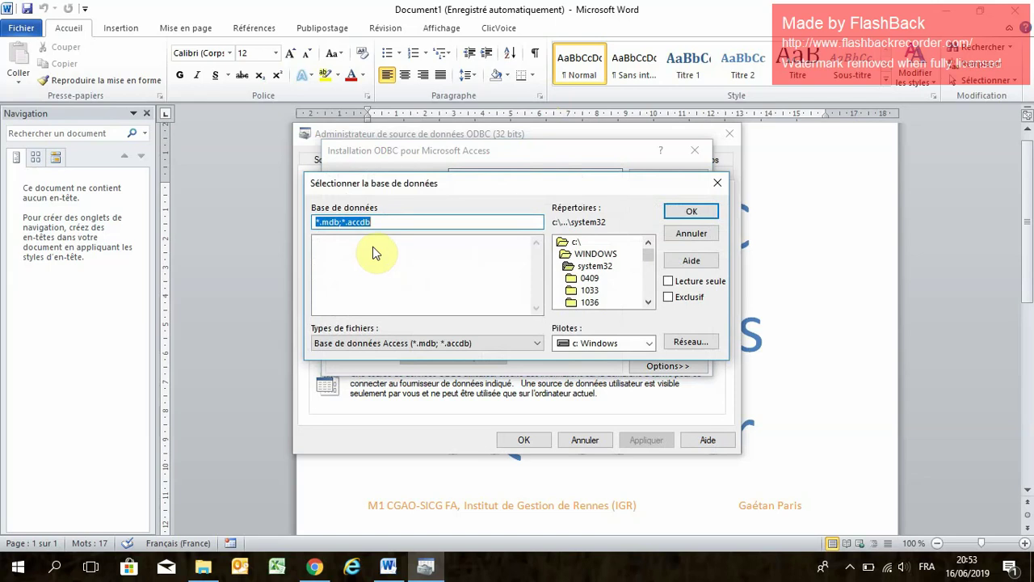
{"action": "left_click", "coordinate": [565, 243]}
{"action": "double_click", "coordinate": [565, 243]}
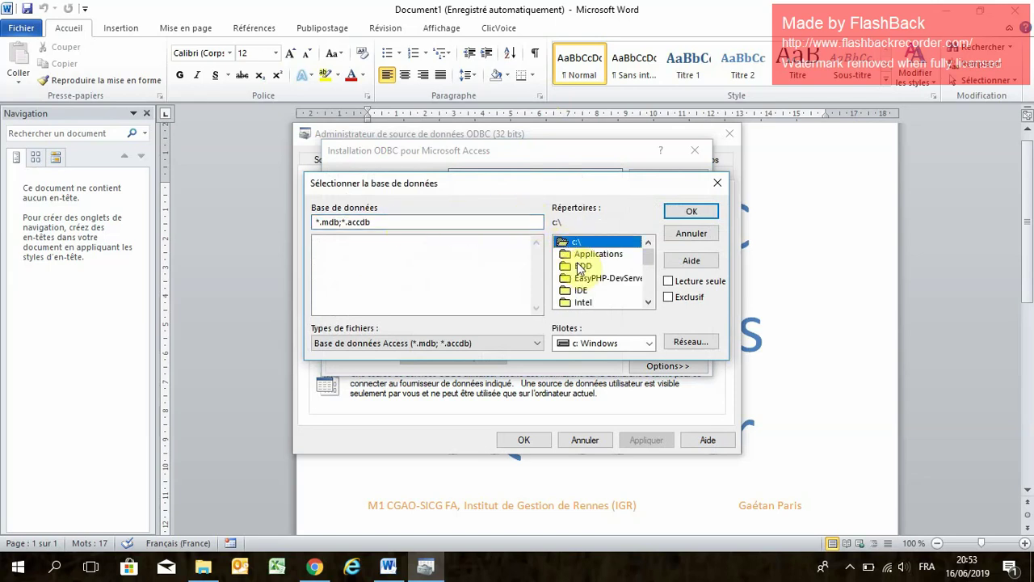
{"action": "double_click", "coordinate": [581, 267]}
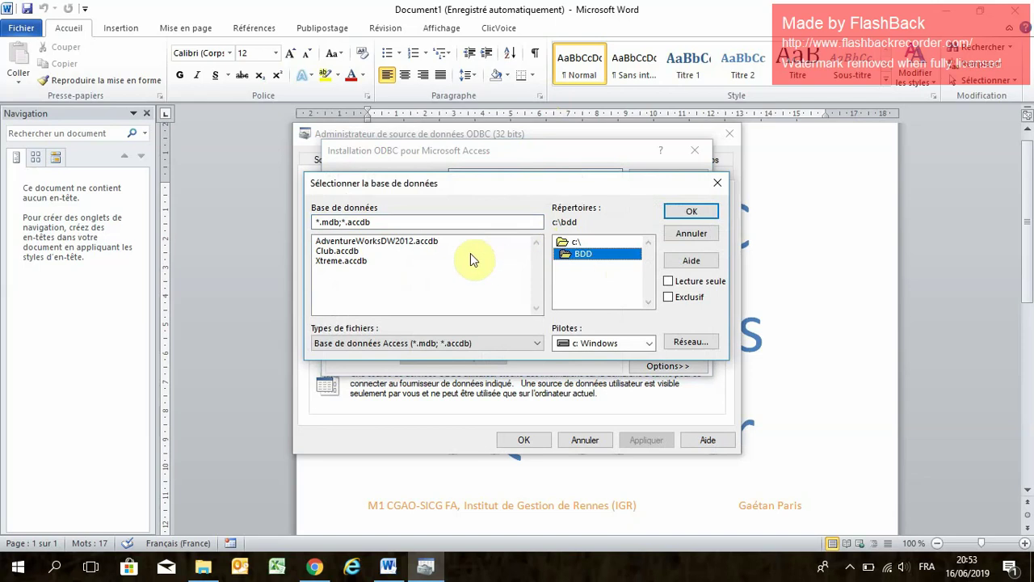
{"action": "left_click", "coordinate": [431, 242]}
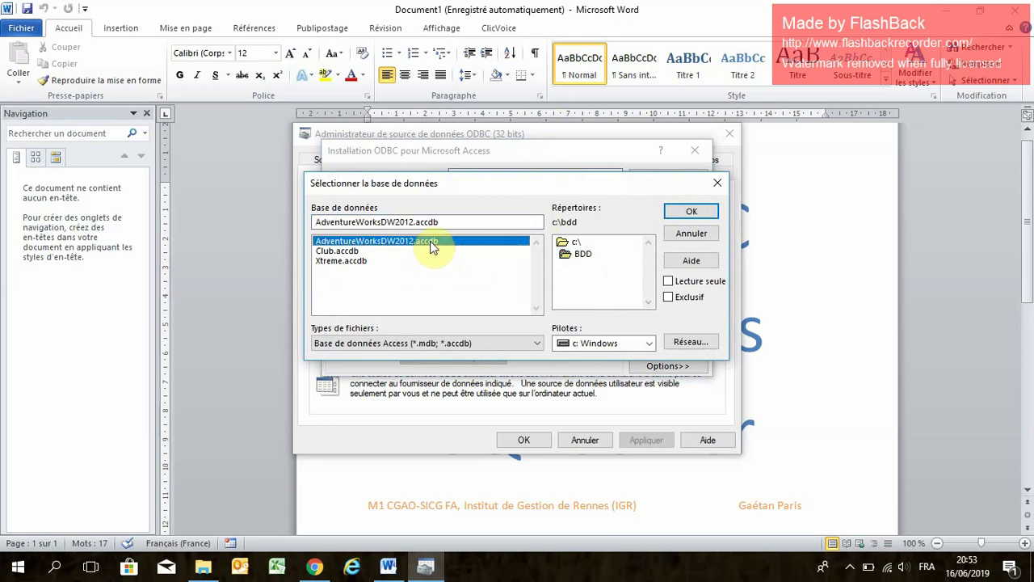
{"action": "left_click", "coordinate": [674, 212]}
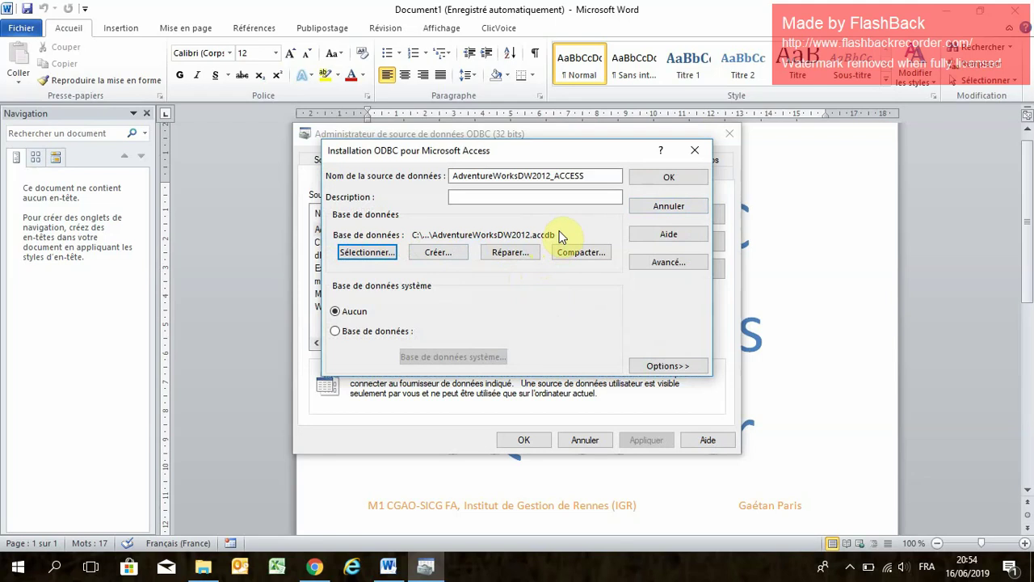
- Save the new Access data source, select it among the user data sources and close the ODBC administrator
{"action": "left_click", "coordinate": [660, 181]}
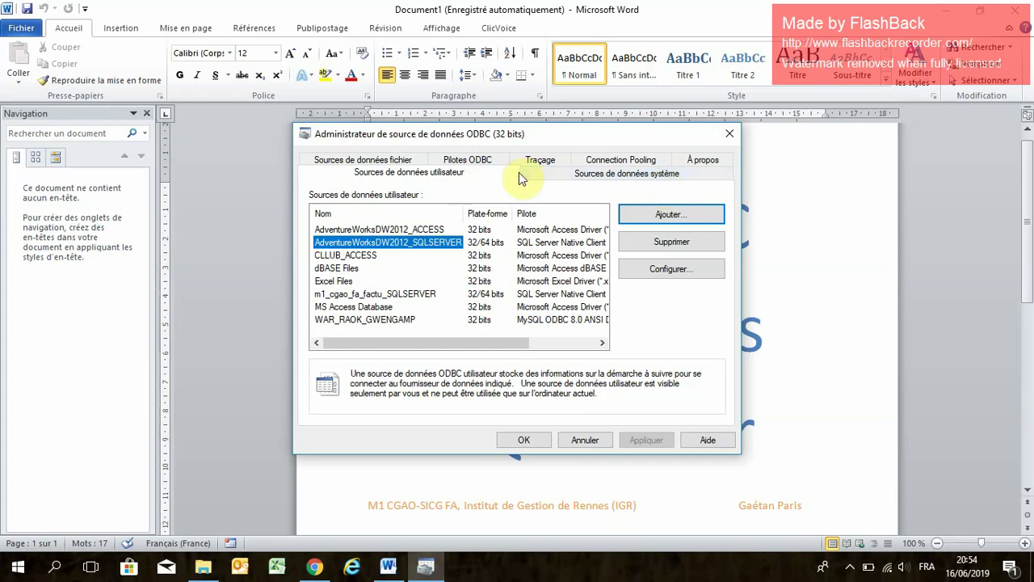
{"action": "left_click", "coordinate": [404, 231]}
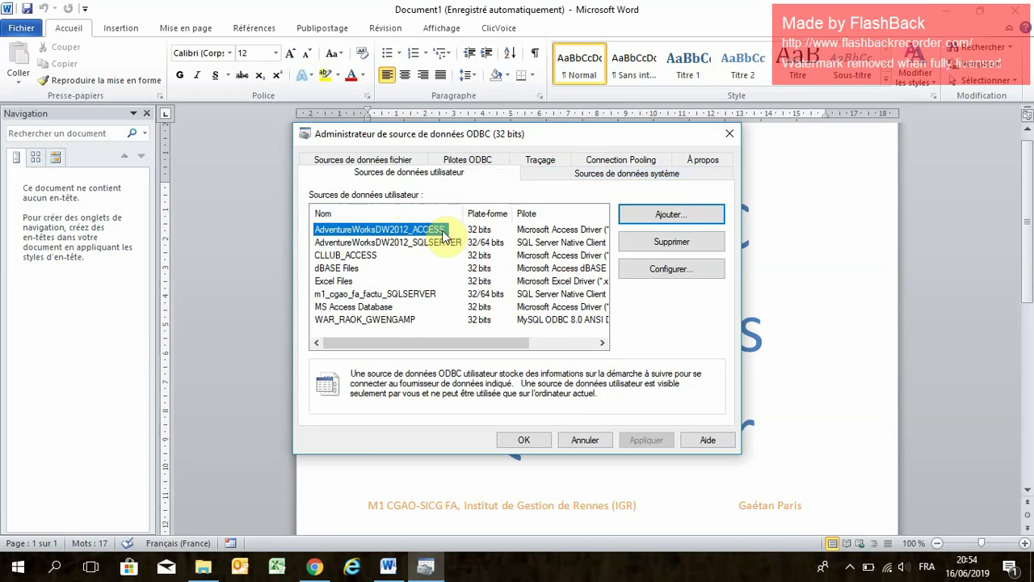
{"action": "left_click", "coordinate": [523, 440]}
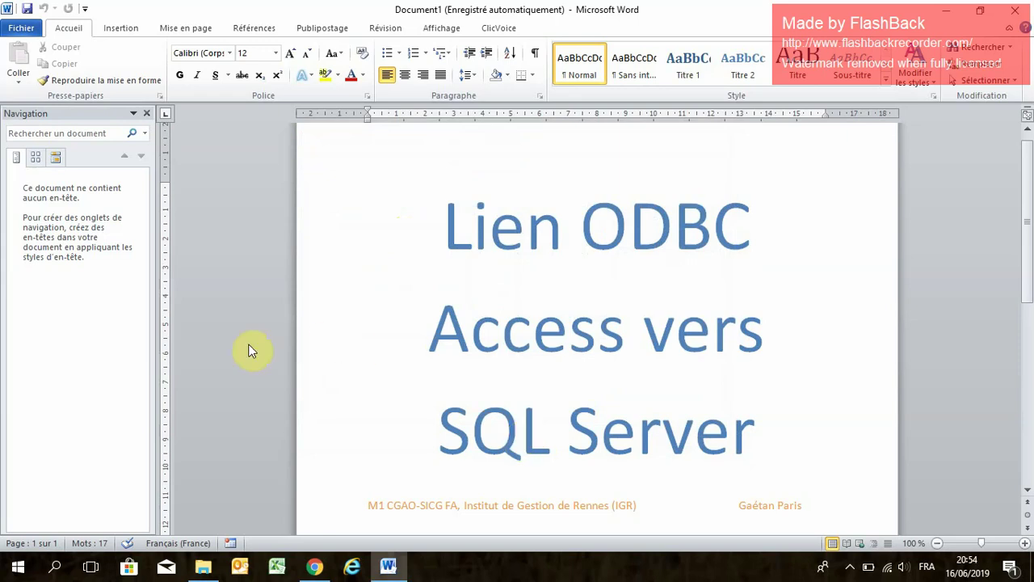
- Launch SQL Server Management Studio and connect to the local database engine with Windows authentication
{"action": "left_click", "coordinate": [54, 567]}
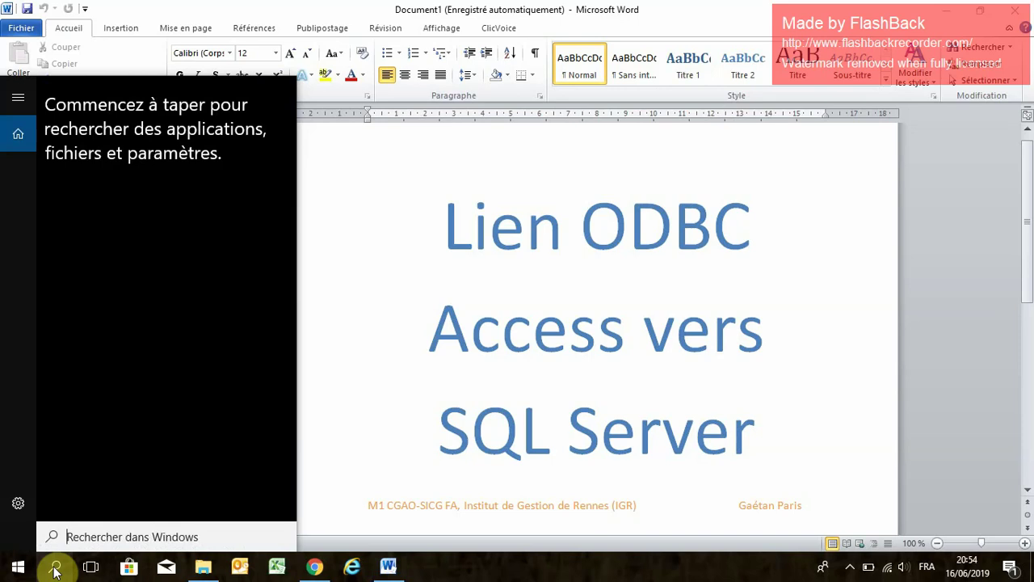
{"action": "type", "text": "sql"}
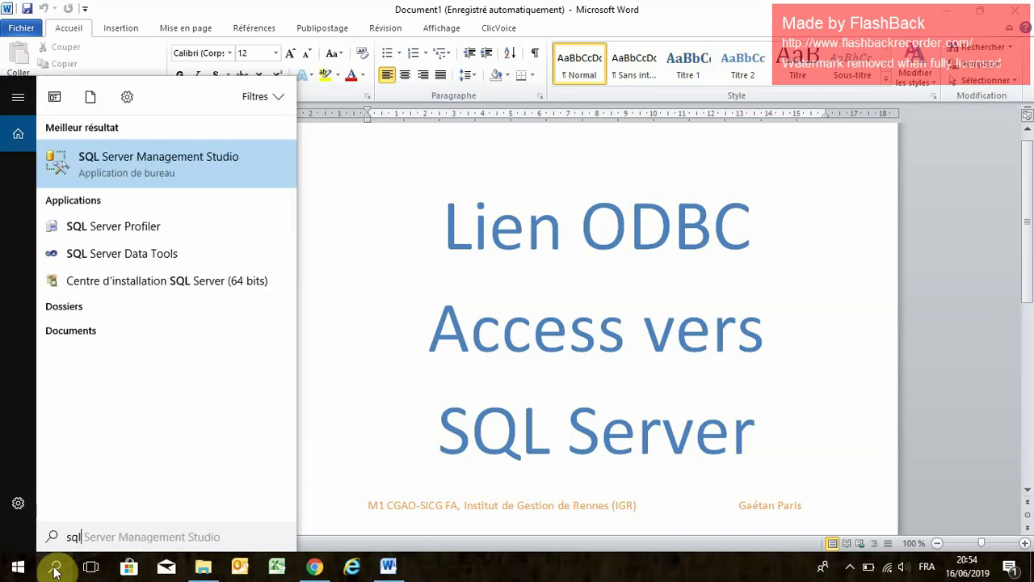
{"action": "left_click", "coordinate": [230, 158]}
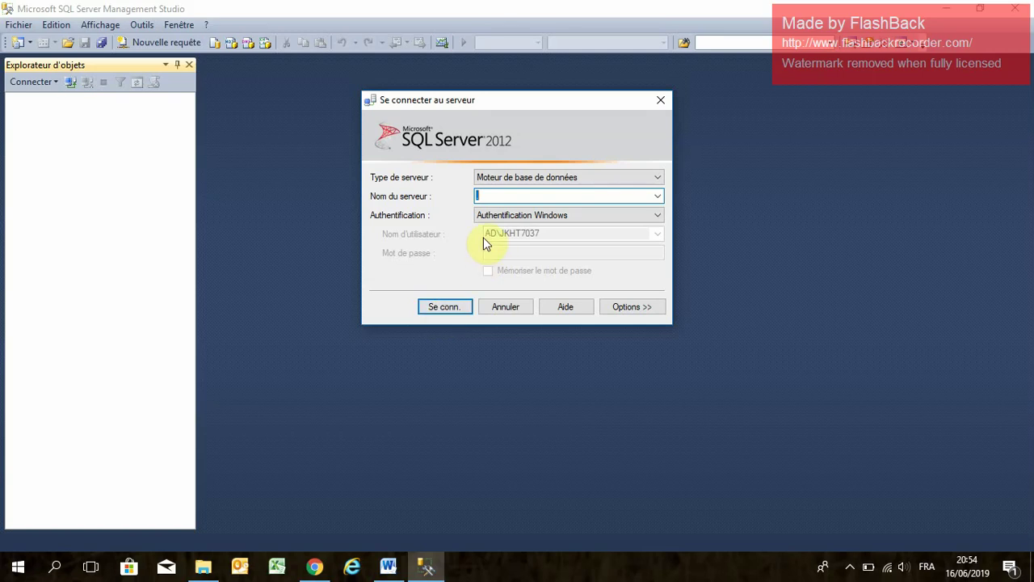
{"action": "left_click", "coordinate": [438, 302]}
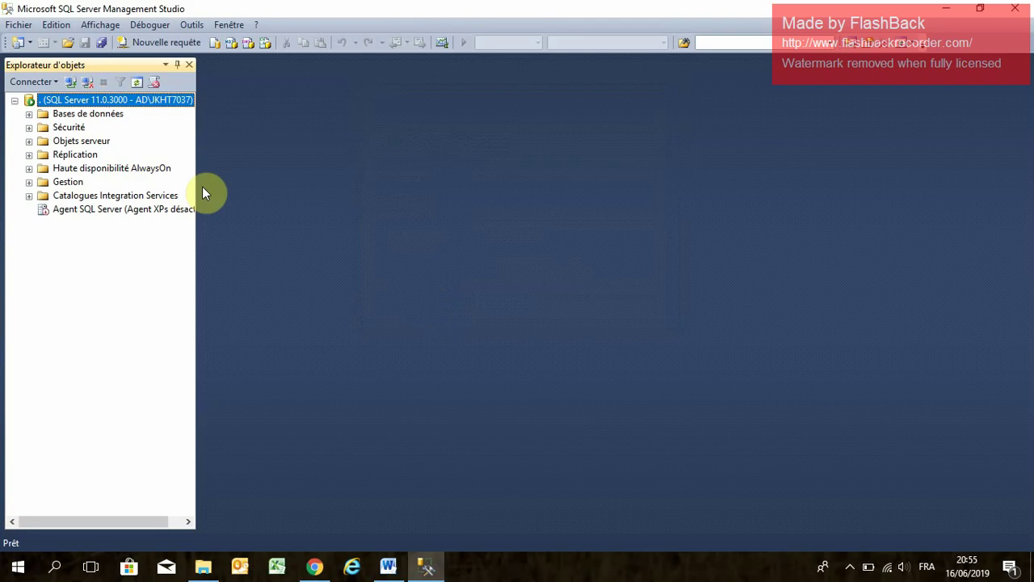
- Create a new database named AdventureWoksDW2012 on the server with default settings, and select it in the database list
{"action": "left_click", "coordinate": [29, 114]}
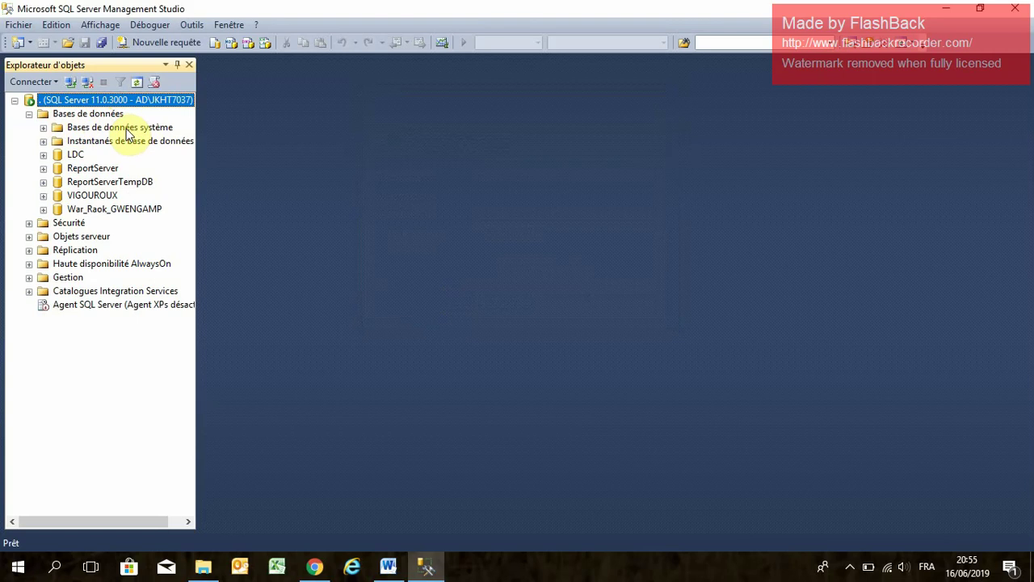
{"action": "left_click", "coordinate": [73, 157]}
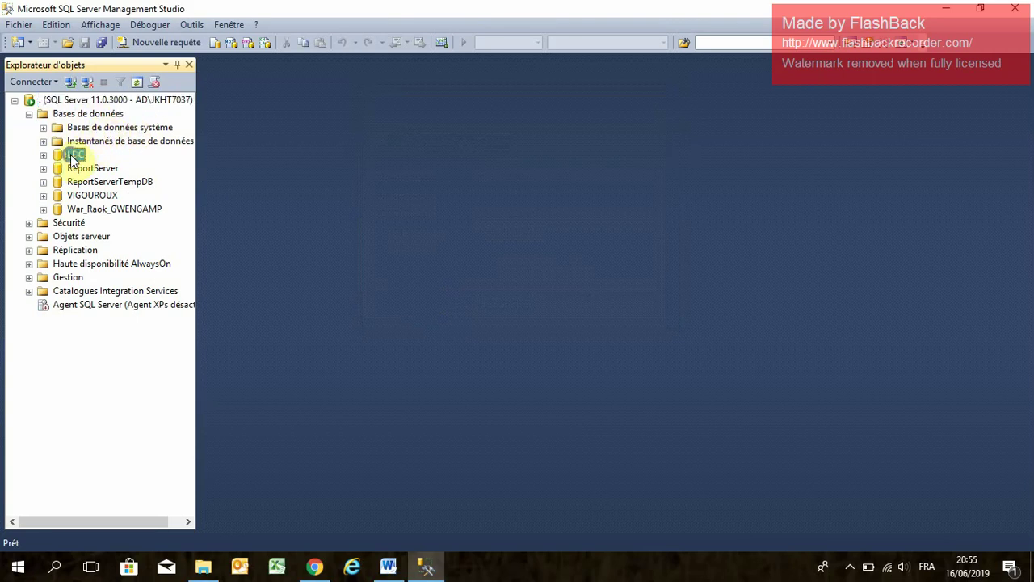
{"action": "right_click", "coordinate": [72, 156]}
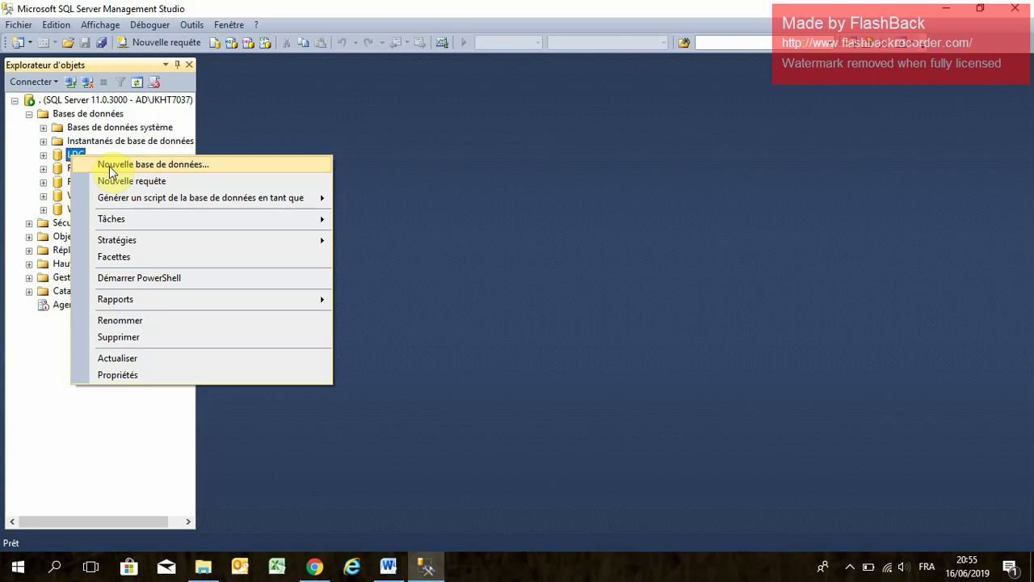
{"action": "left_click", "coordinate": [109, 167]}
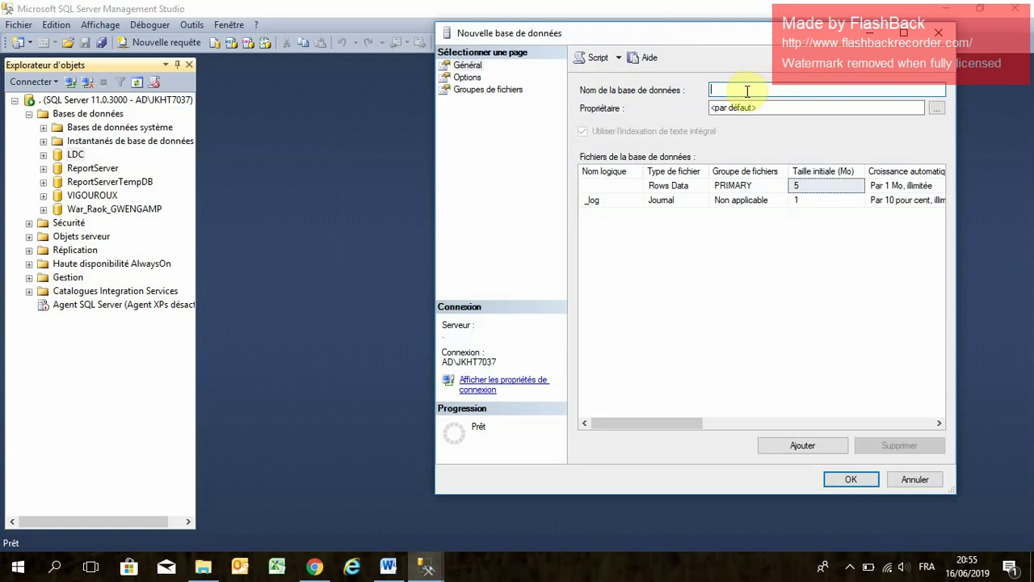
{"action": "type", "text": "Adven"}
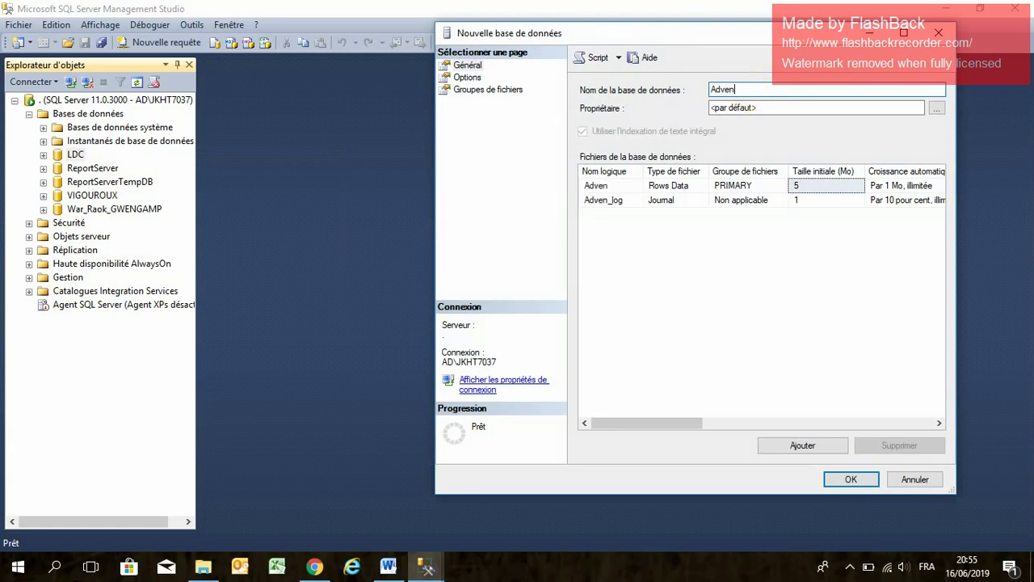
{"action": "type", "text": "tureWoks"}
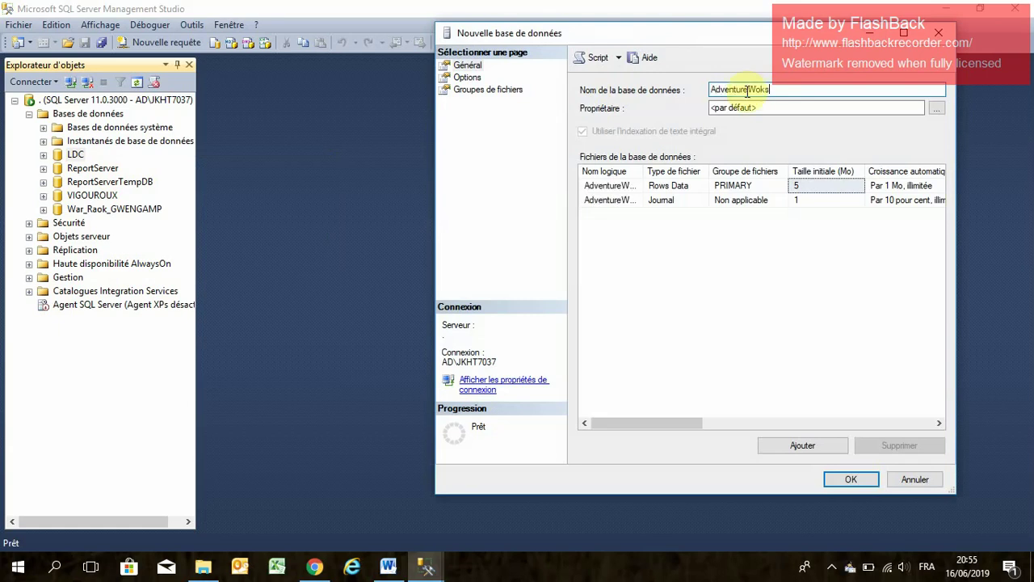
{"action": "type", "text": "DW"}
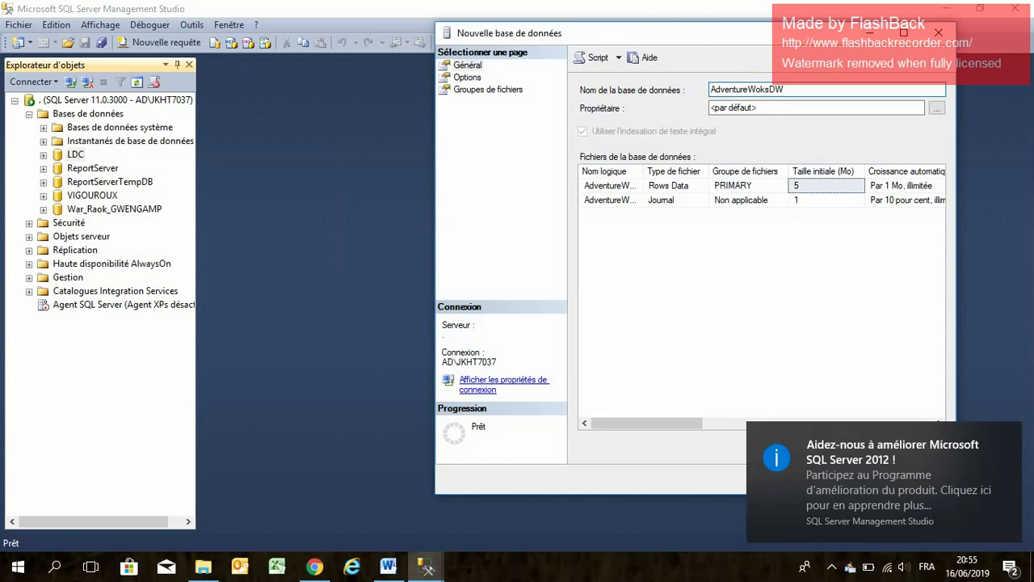
{"action": "type", "text": "2012"}
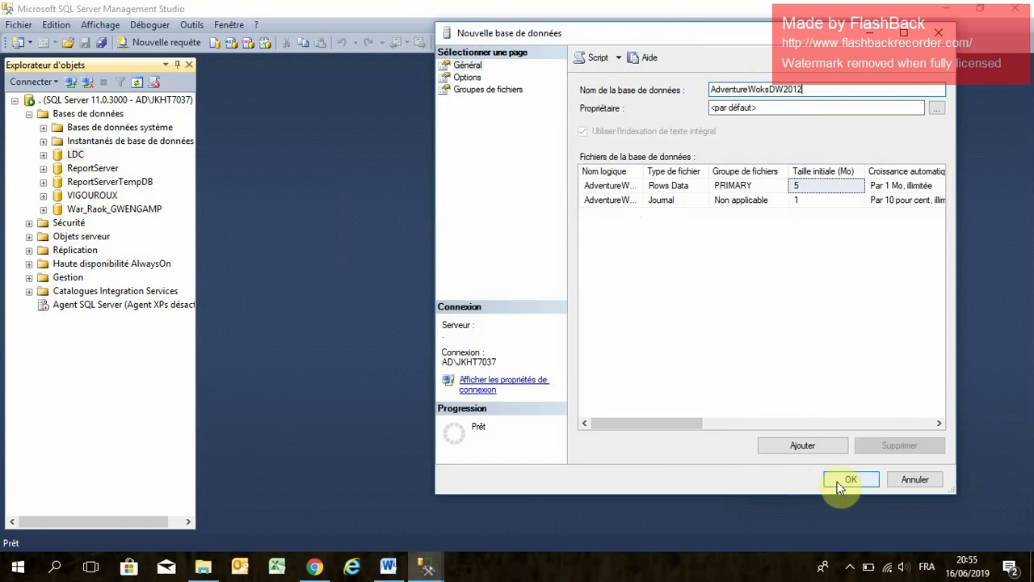
{"action": "left_click", "coordinate": [844, 480]}
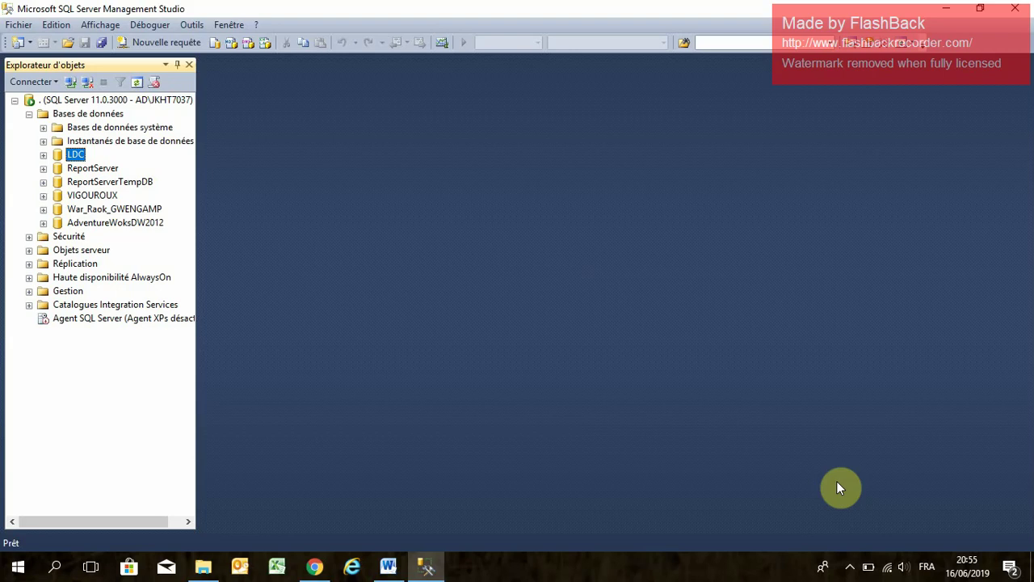
{"action": "left_click", "coordinate": [136, 225]}
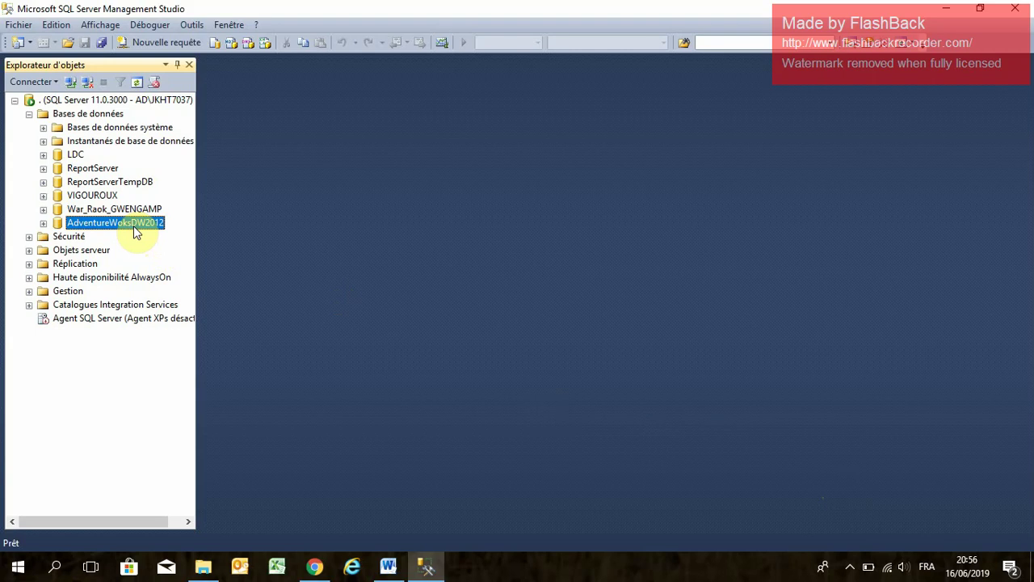
- Start a data import into the AdventureWoksDW2012 database and choose .Net Framework Data Provider for Odbc as the source
{"action": "right_click", "coordinate": [135, 230]}
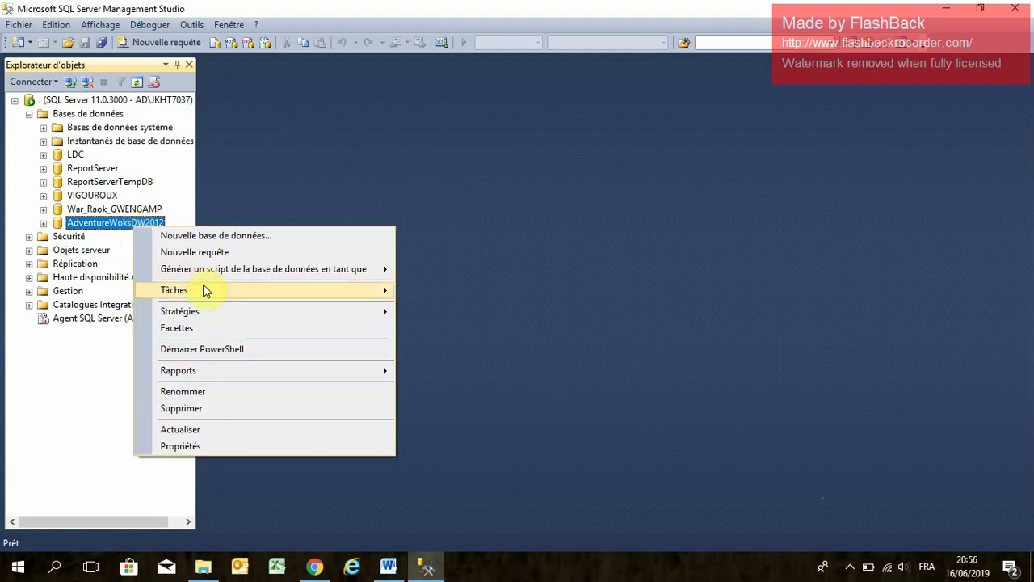
{"action": "mouse_move", "coordinate": [297, 288]}
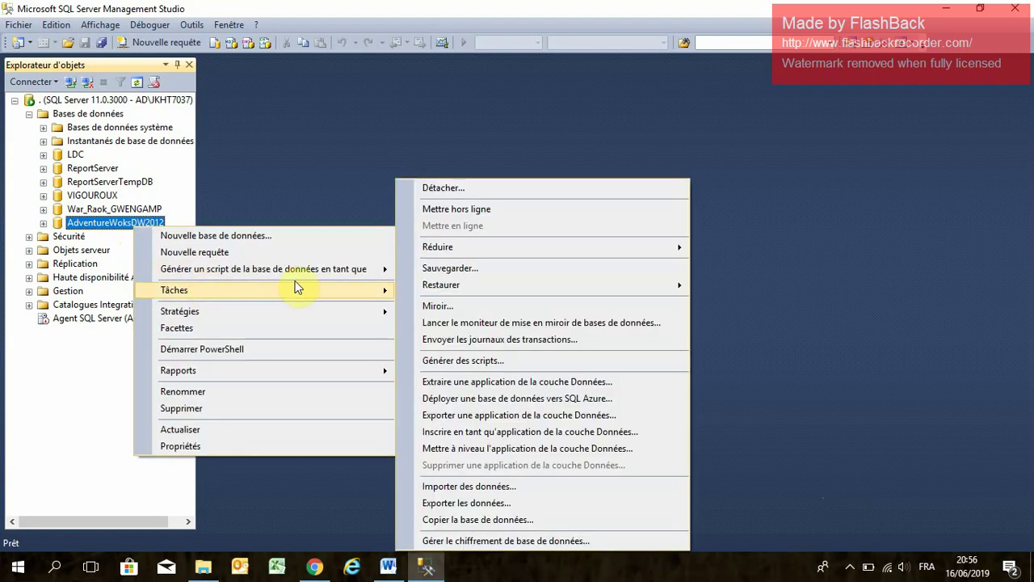
{"action": "left_click", "coordinate": [496, 488]}
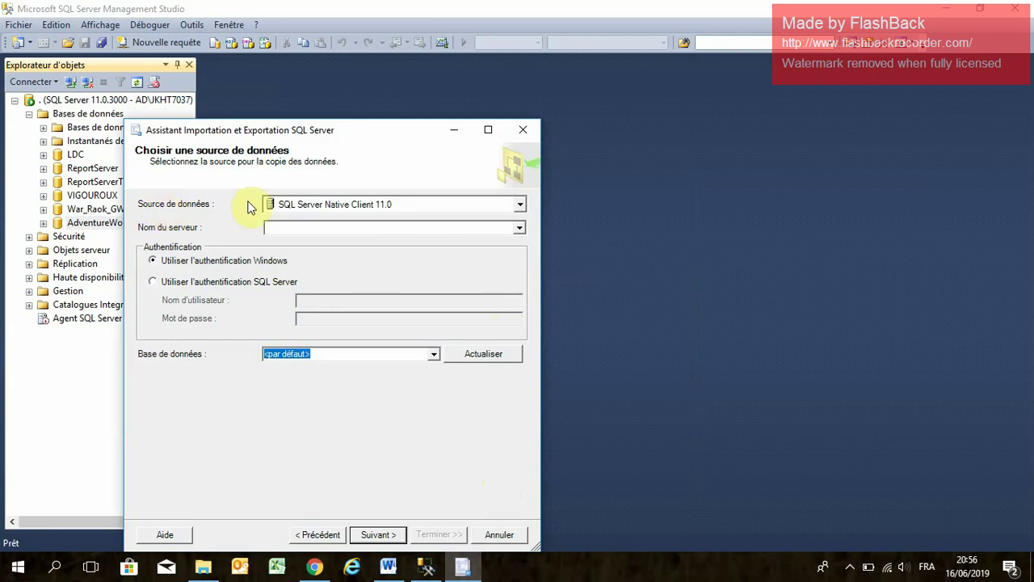
{"action": "left_click", "coordinate": [519, 204]}
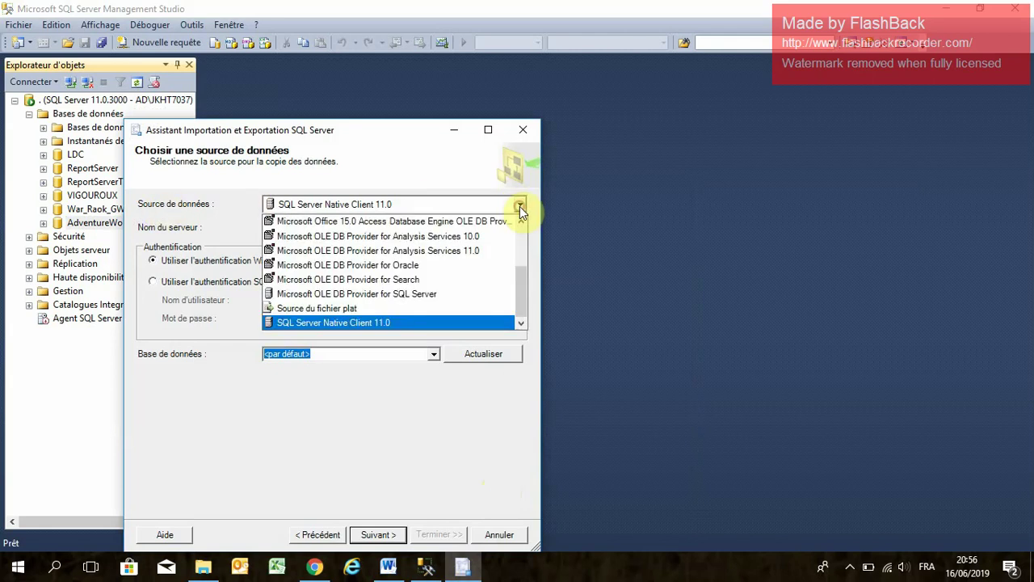
{"action": "left_click", "coordinate": [521, 223]}
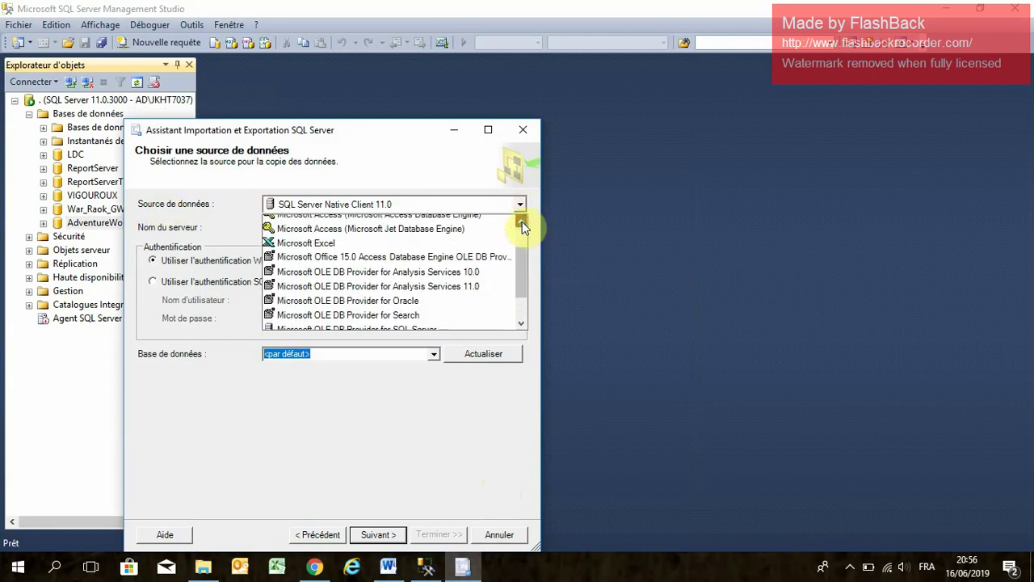
{"action": "left_click", "coordinate": [521, 223]}
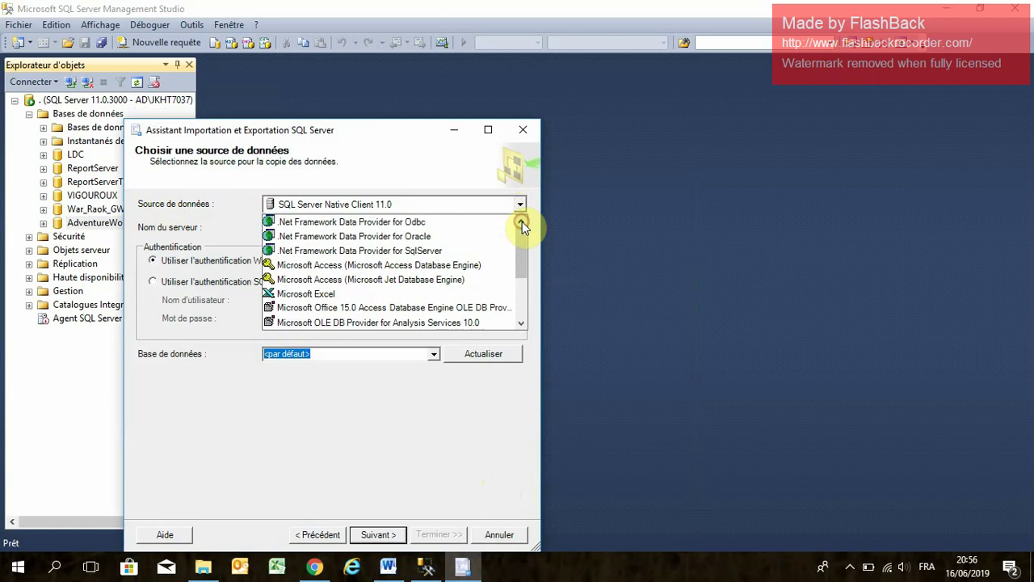
{"action": "left_click", "coordinate": [458, 227]}
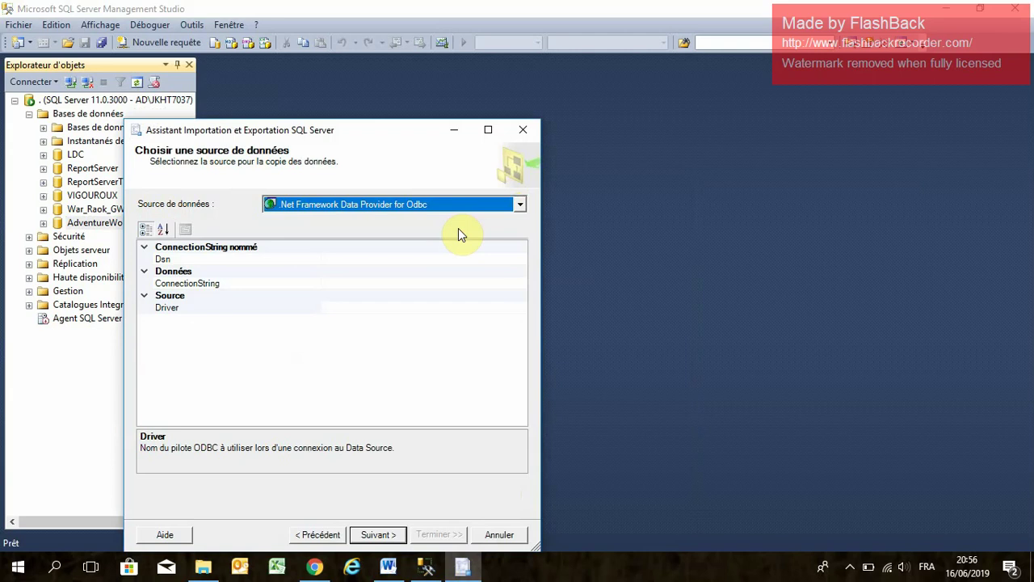
- Set the ODBC source's Dsn to AdventureWorksDW2012_ACCESS, leave the driver blank and proceed to the destination settings
{"action": "left_click", "coordinate": [363, 257]}
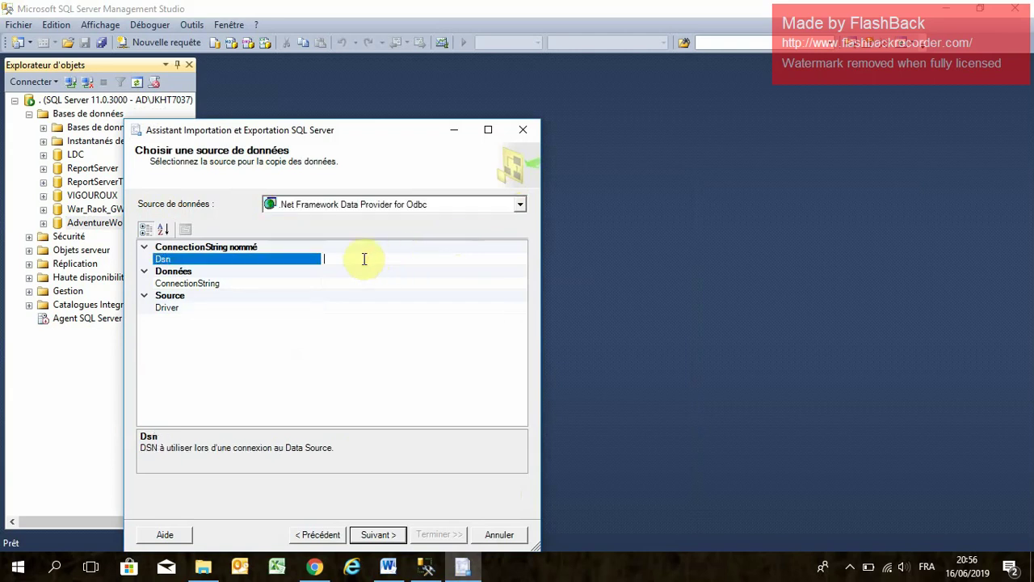
{"action": "type", "text": "AdventureWorksDW2012_ACCESS"}
{"action": "left_click", "coordinate": [202, 286]}
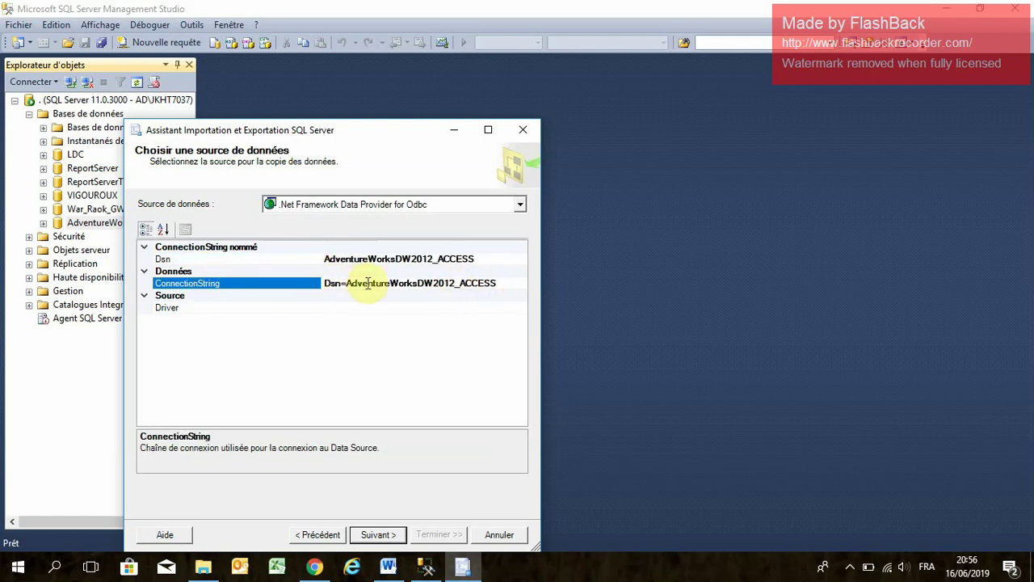
{"action": "left_click", "coordinate": [295, 311]}
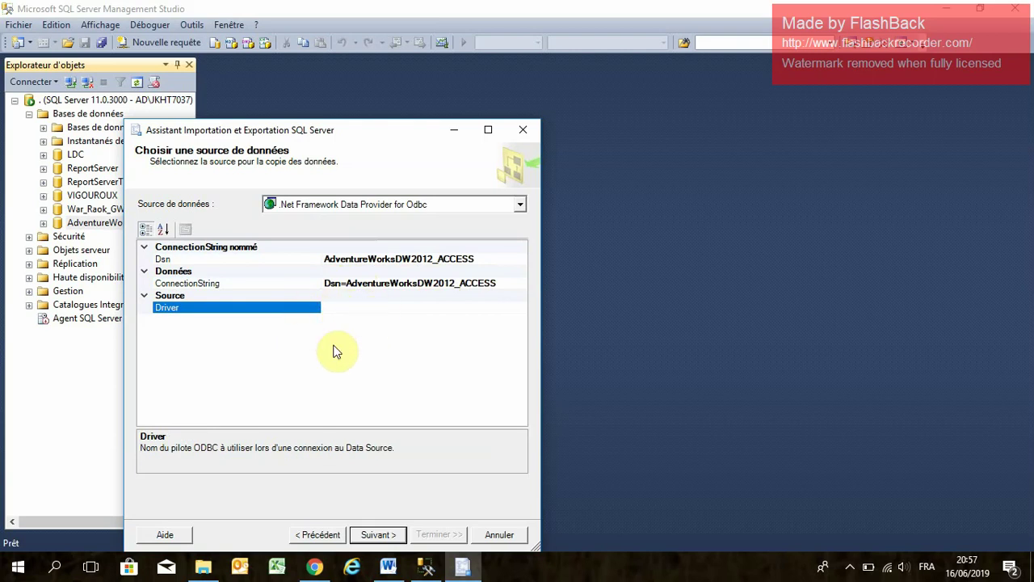
{"action": "left_click", "coordinate": [378, 535]}
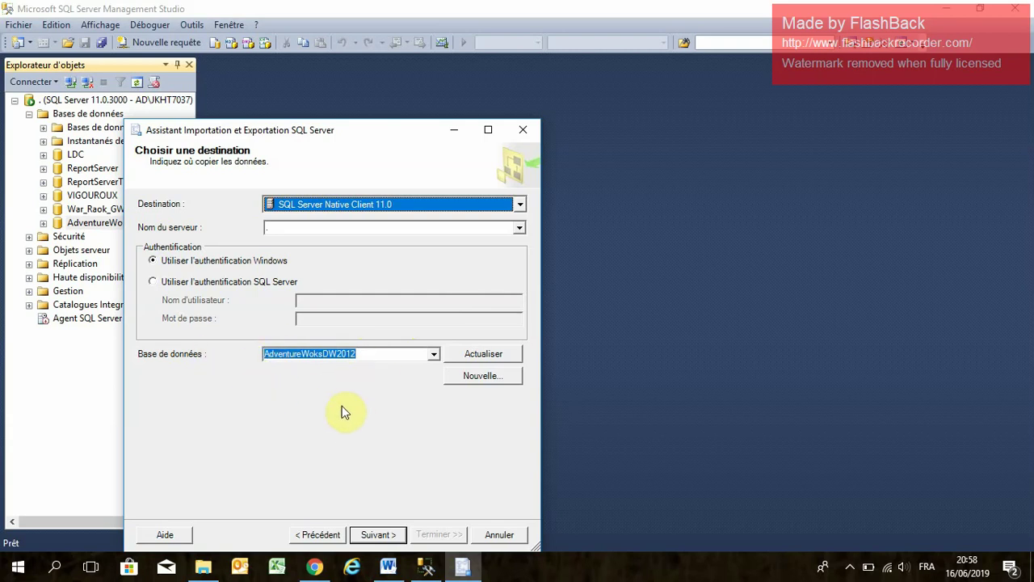
- Accept the default destination and table copy mode, and select dbo_DatabaseLog, dbo_DimCurrency and dbo_DimDate as source tables
{"action": "left_click", "coordinate": [377, 535]}
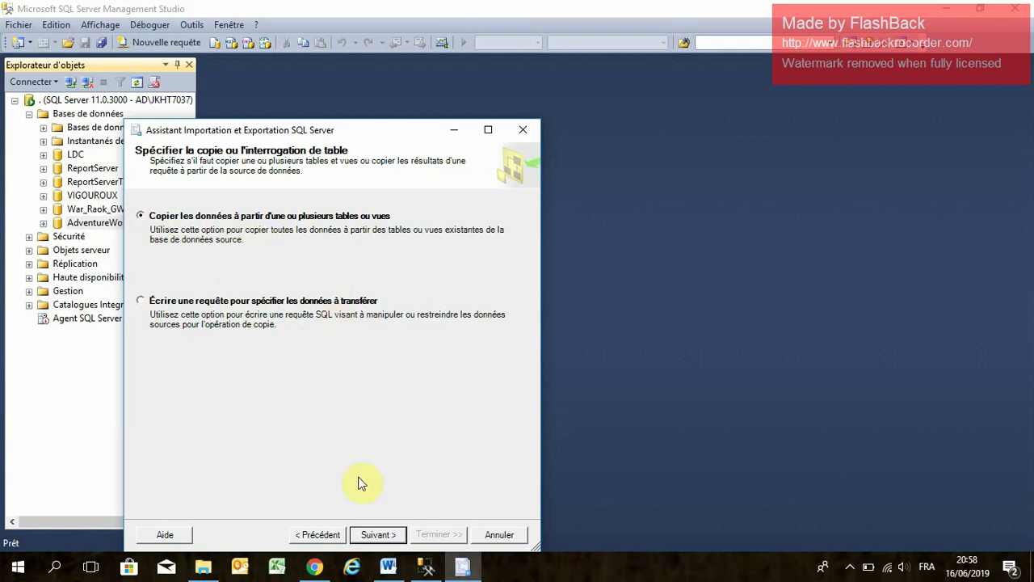
{"action": "left_click", "coordinate": [377, 535]}
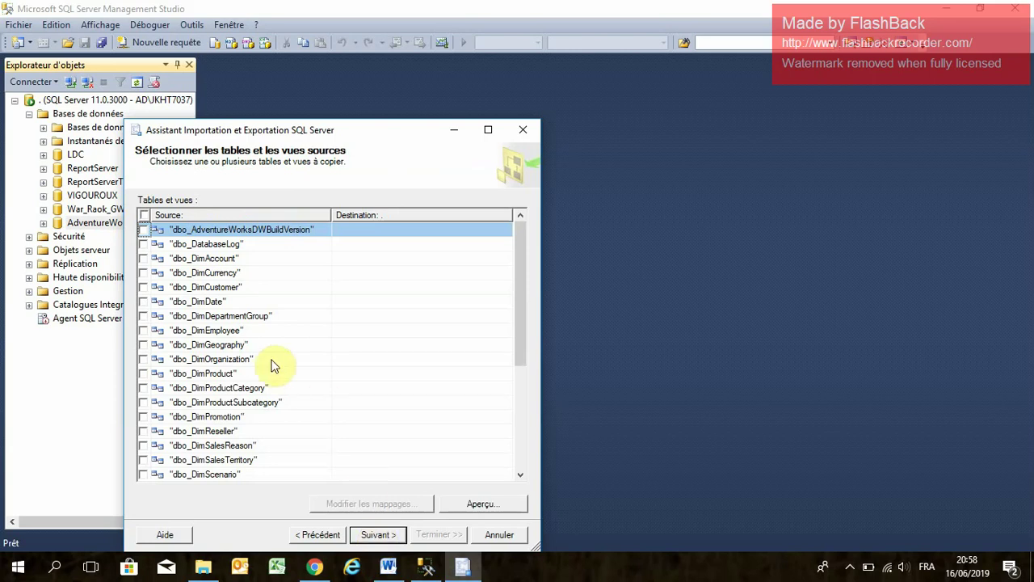
{"action": "left_click", "coordinate": [142, 243]}
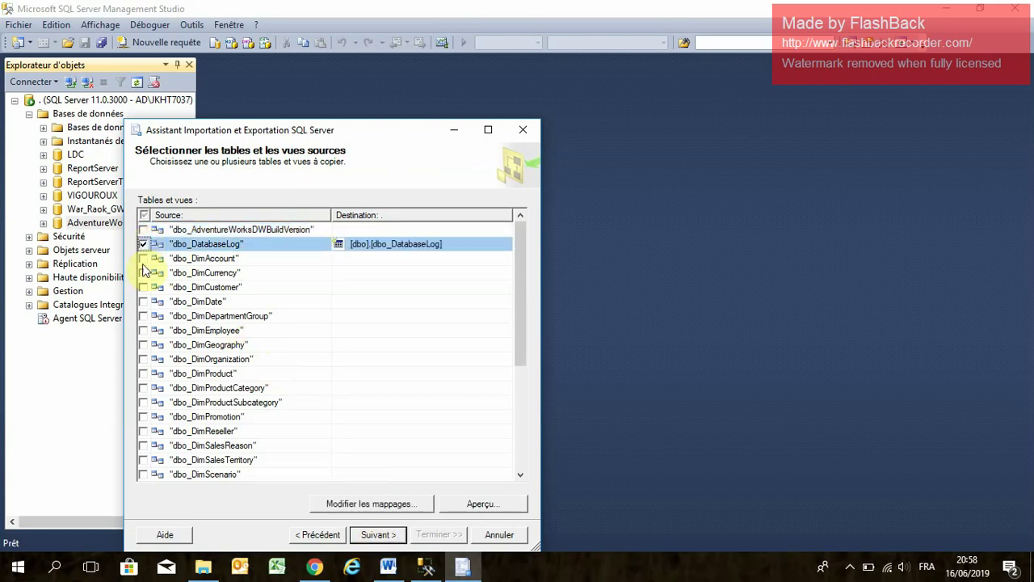
{"action": "left_click", "coordinate": [143, 273]}
{"action": "left_click", "coordinate": [143, 303]}
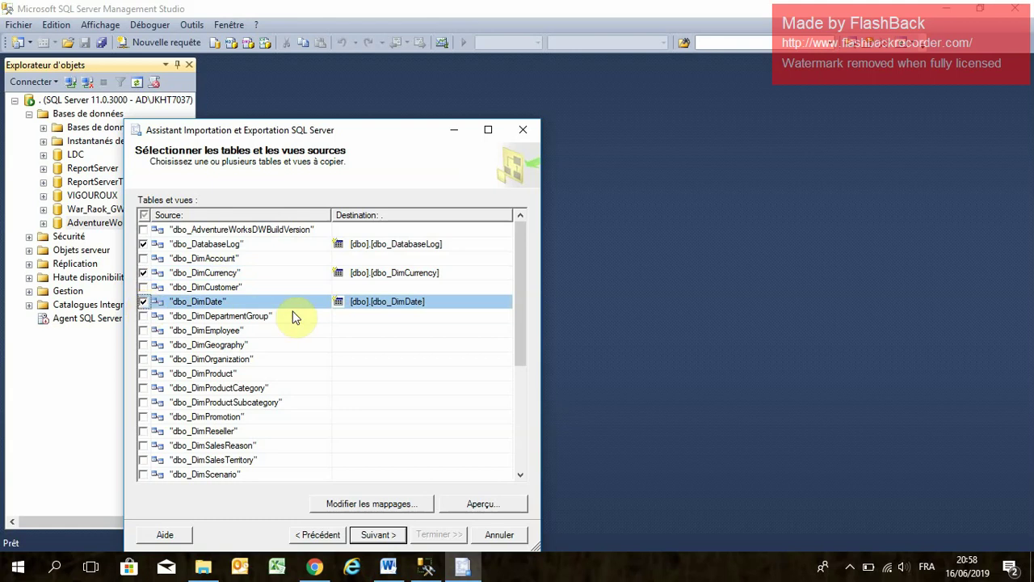
- Set the dbo_DatabaseLog mapping to drop and recreate its destination table
{"action": "left_click", "coordinate": [398, 251]}
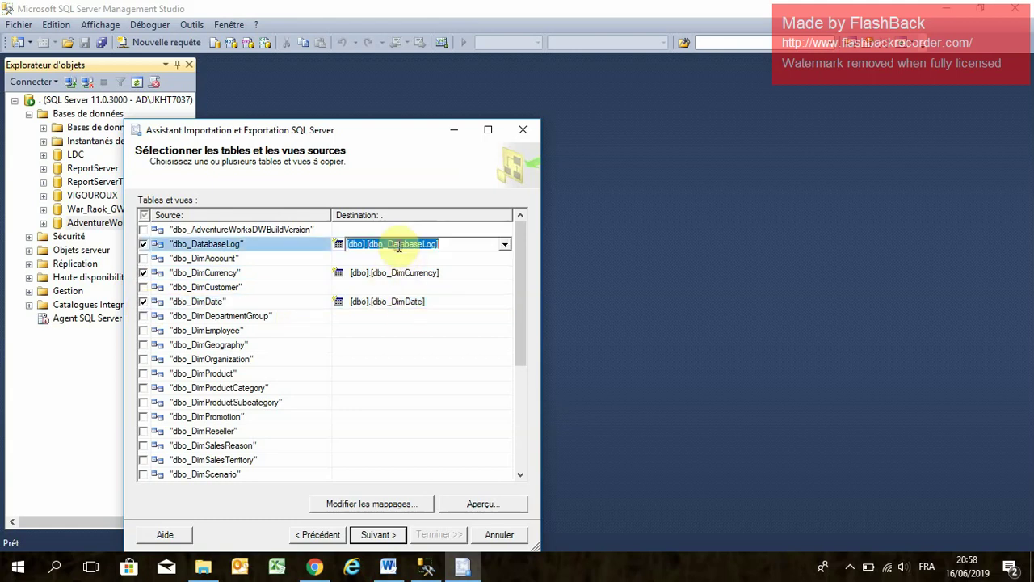
{"action": "left_click", "coordinate": [379, 507]}
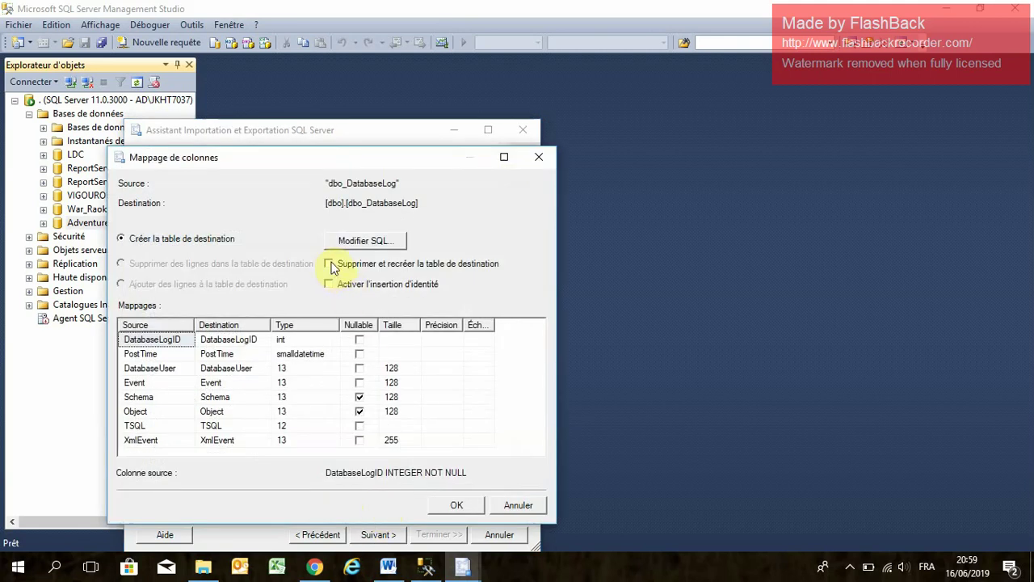
{"action": "left_click", "coordinate": [329, 264]}
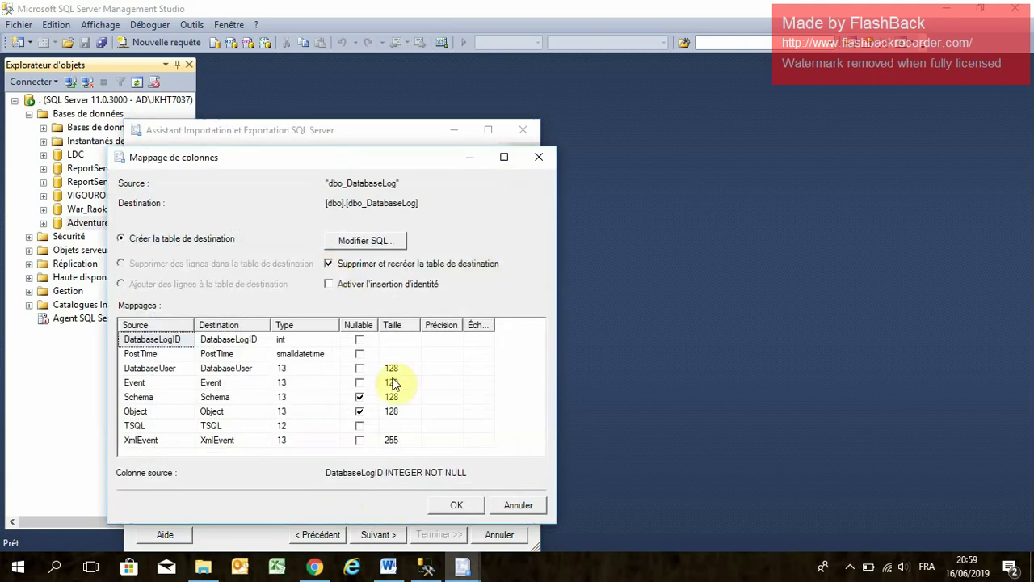
{"action": "left_click", "coordinate": [451, 506]}
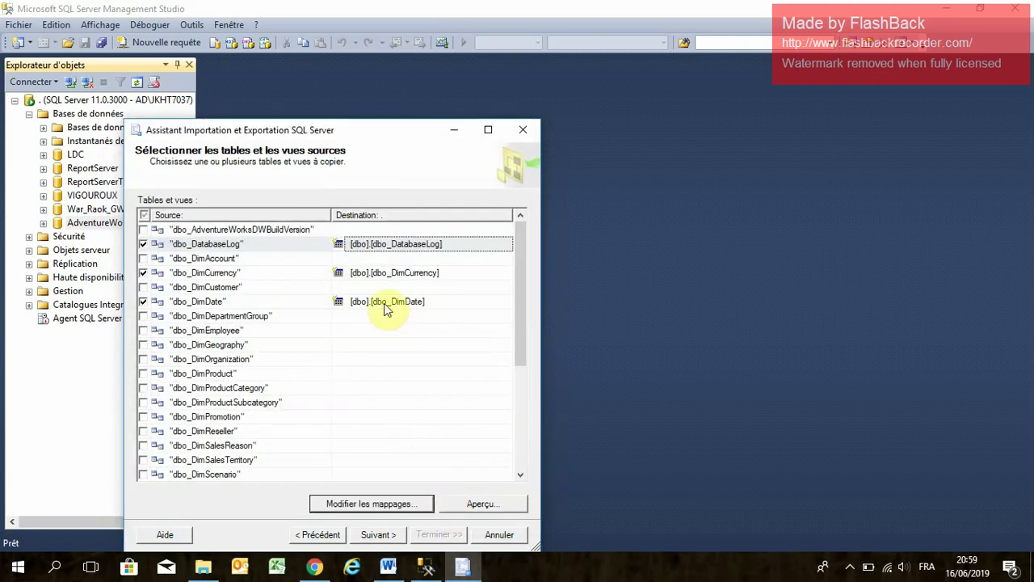
- Set the dbo_DimCurrency mapping to drop and recreate its destination table
{"action": "left_click", "coordinate": [374, 274]}
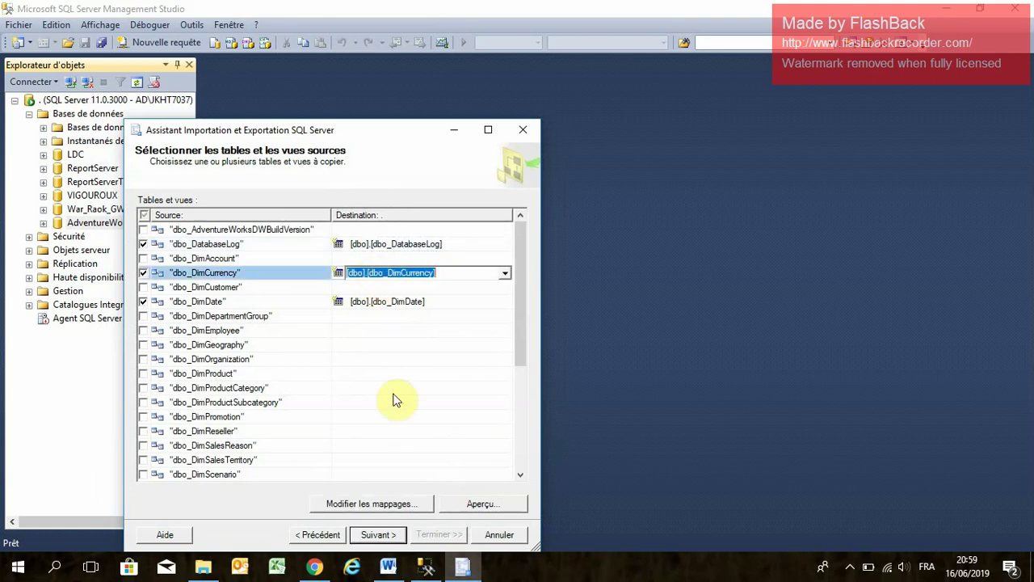
{"action": "left_click", "coordinate": [399, 502]}
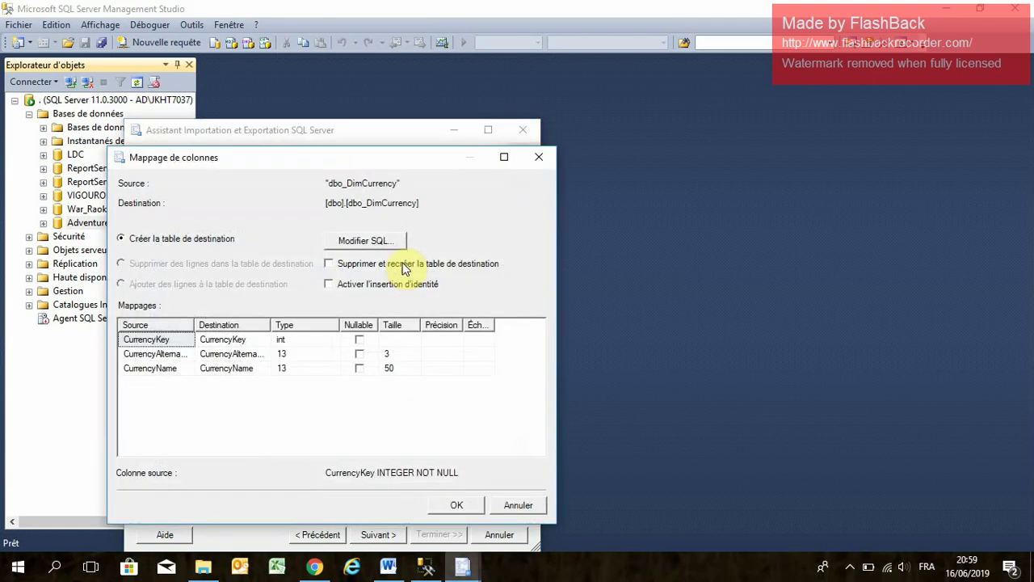
{"action": "left_click", "coordinate": [329, 264]}
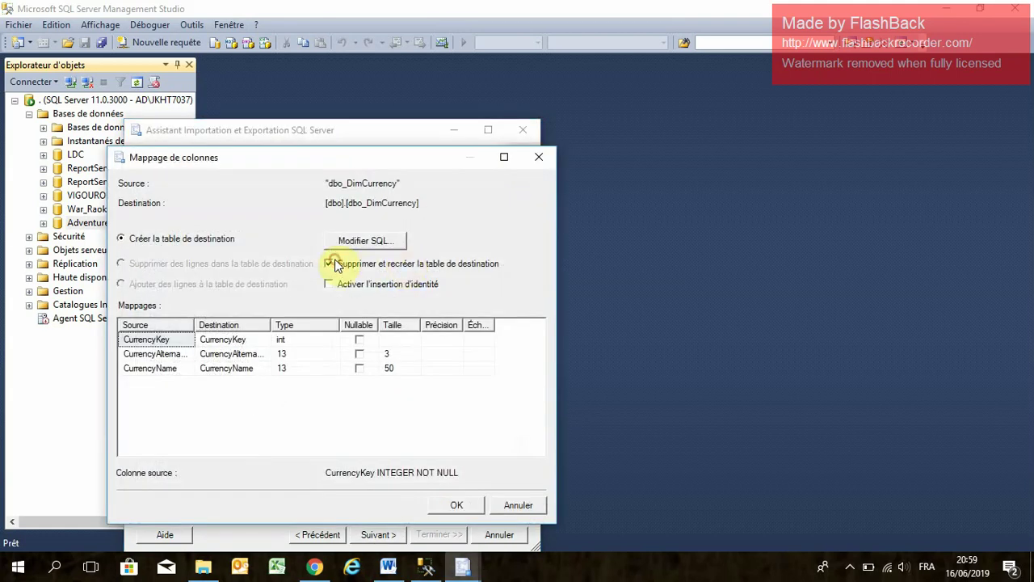
{"action": "left_click", "coordinate": [457, 505]}
- Set the dbo_DimDate mapping to drop and recreate its destination table
{"action": "left_click", "coordinate": [394, 301]}
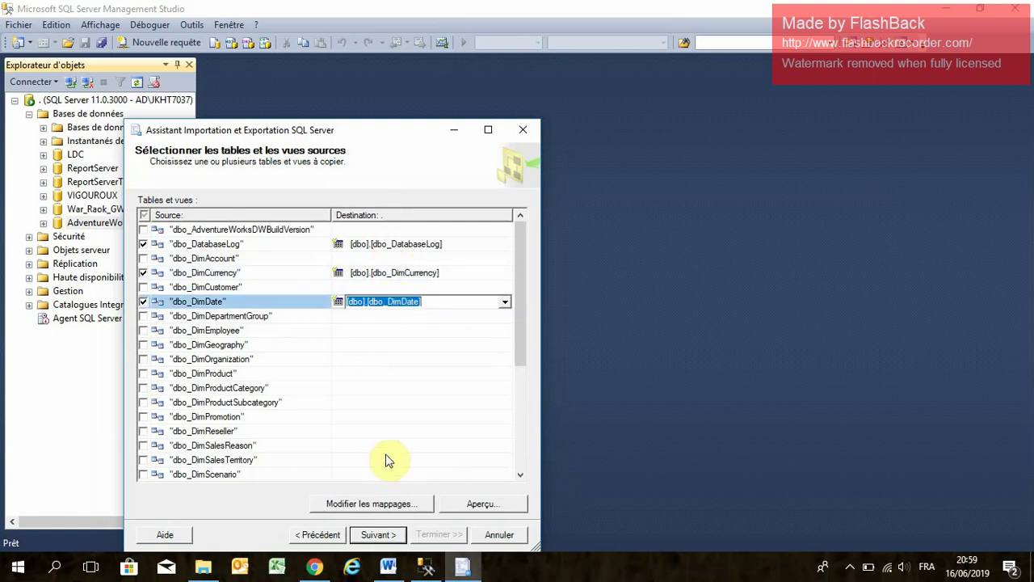
{"action": "left_click", "coordinate": [387, 500]}
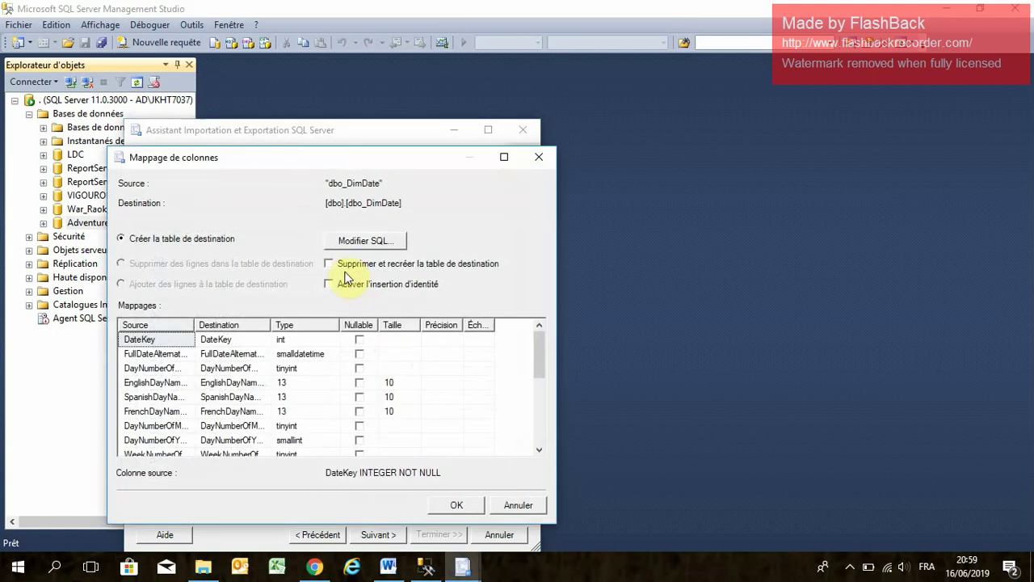
{"action": "left_click", "coordinate": [327, 264]}
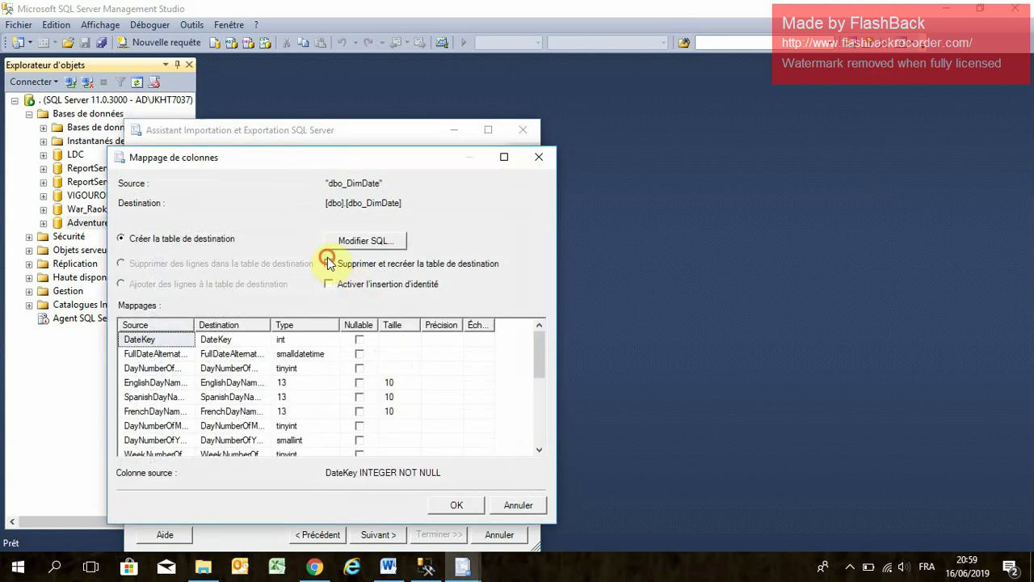
{"action": "left_click", "coordinate": [457, 505]}
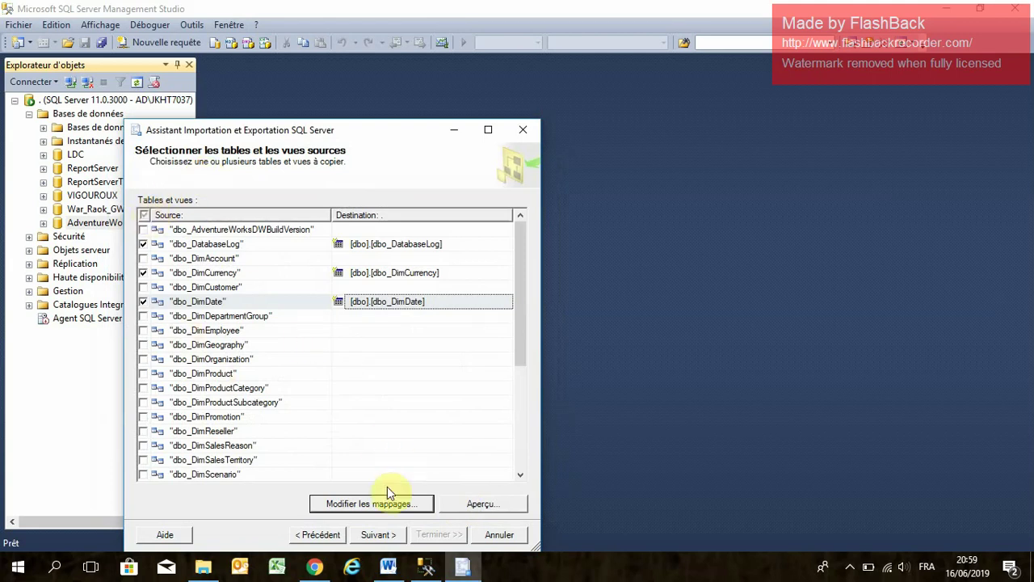
- Try to run the import of the three selected tables immediately with default options, and quit the import wizard
{"action": "left_click", "coordinate": [373, 538]}
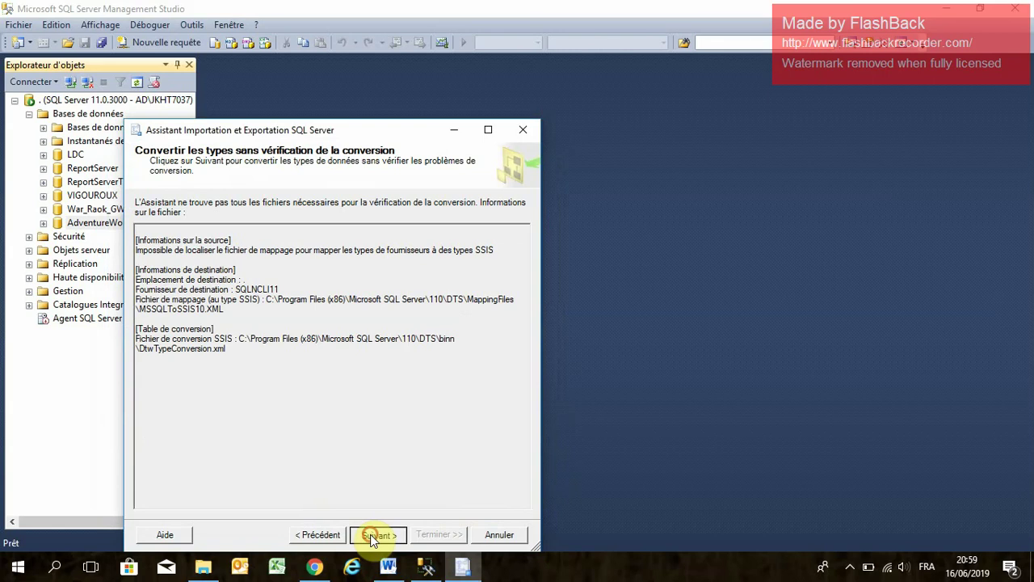
{"action": "left_click", "coordinate": [371, 536]}
{"action": "left_click", "coordinate": [371, 535]}
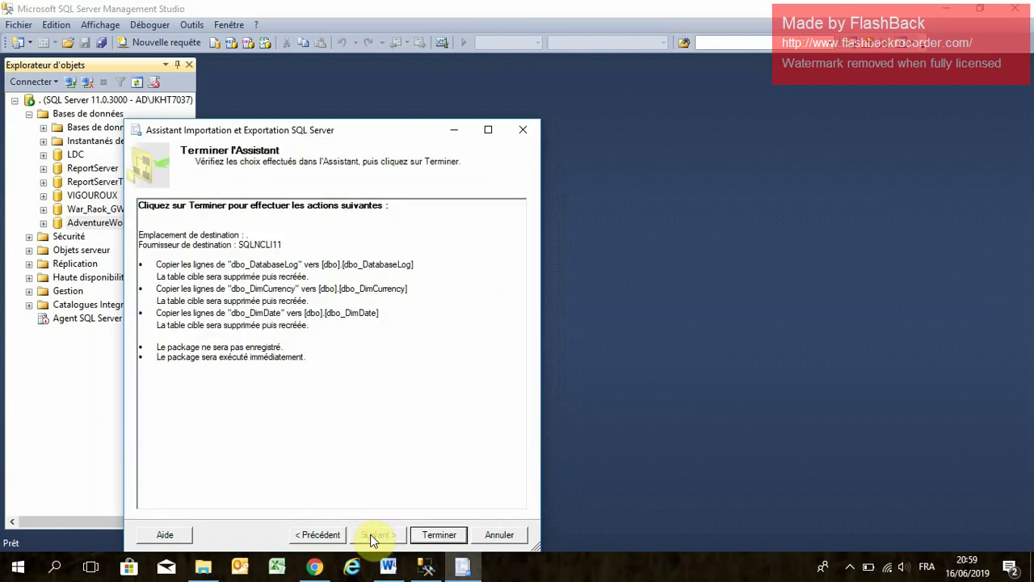
{"action": "left_click", "coordinate": [435, 537]}
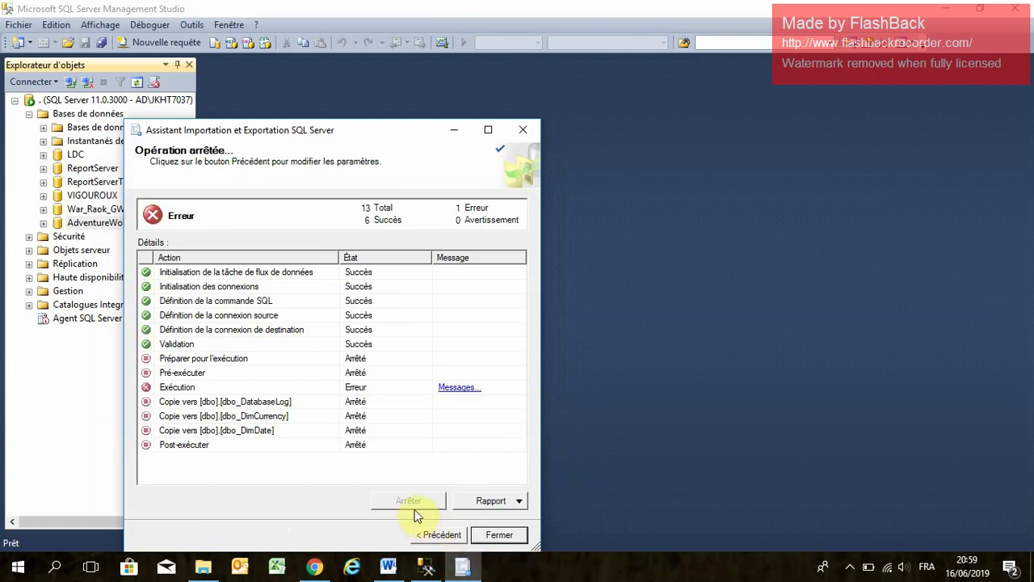
{"action": "left_click", "coordinate": [500, 535]}
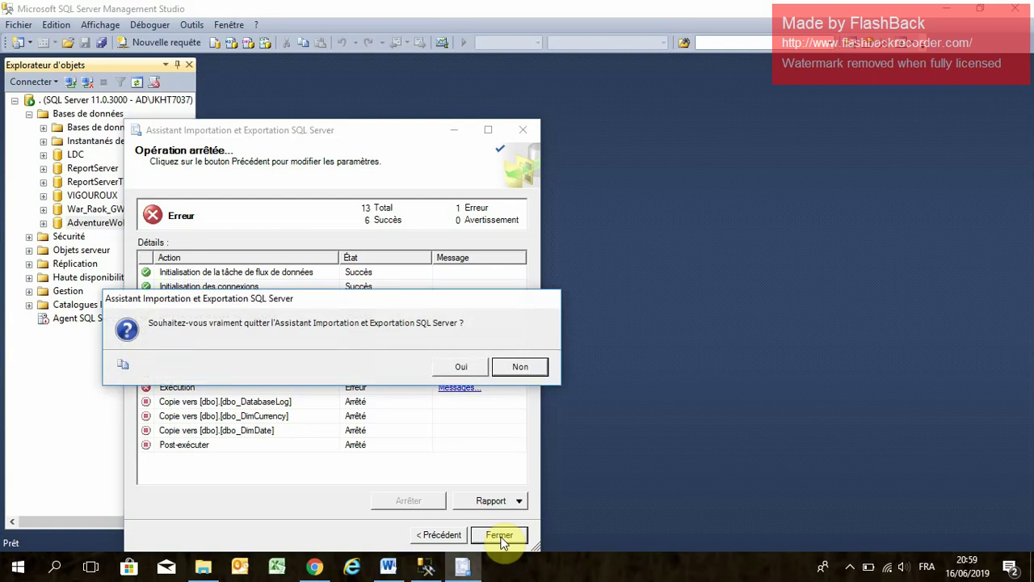
{"action": "left_click", "coordinate": [462, 368]}
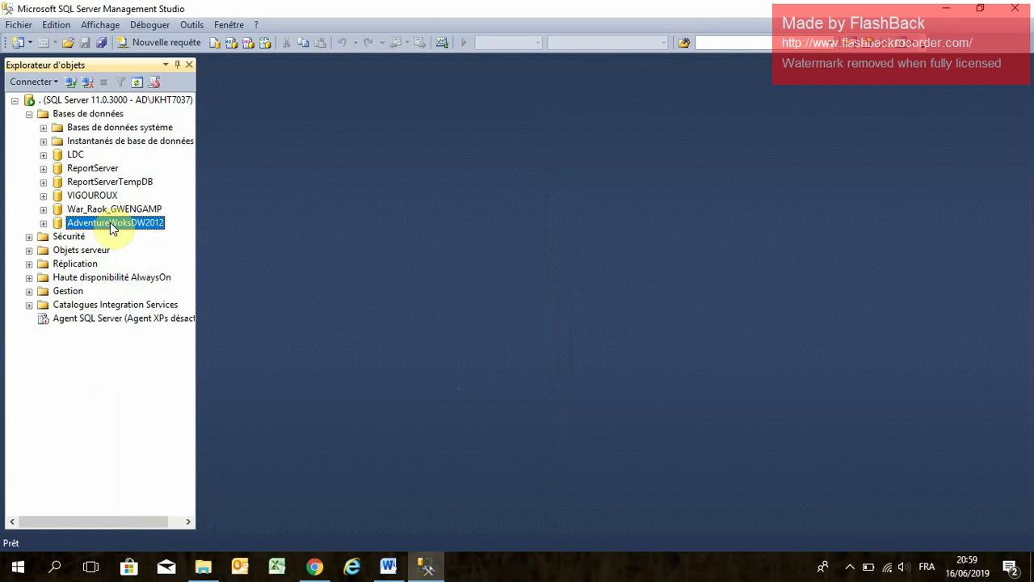
- Expand the AdventureWoksDW2012 database's tables, including its system tables and FileTables folders, to check for imported tables
{"action": "left_click", "coordinate": [42, 223]}
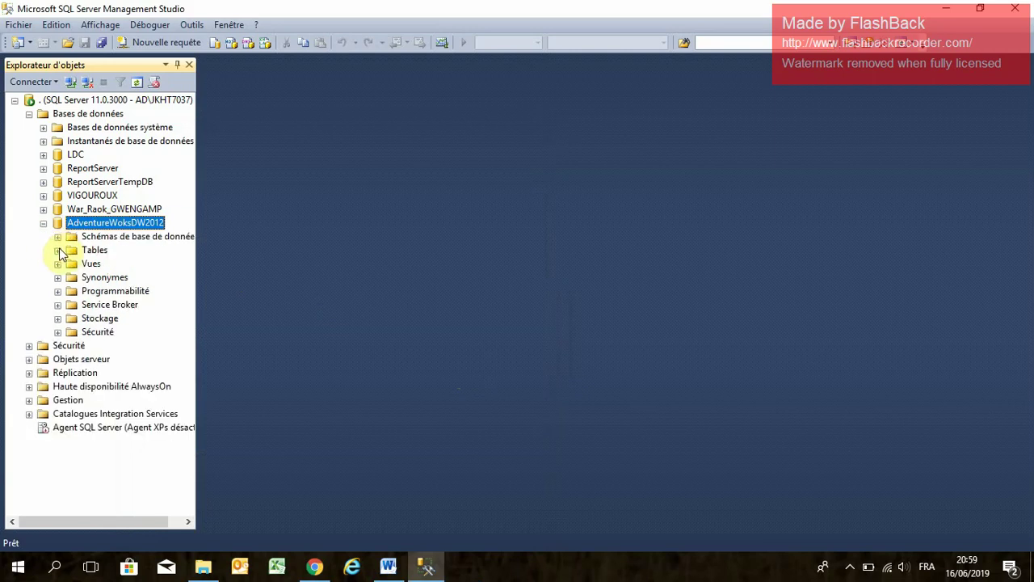
{"action": "left_click", "coordinate": [57, 250]}
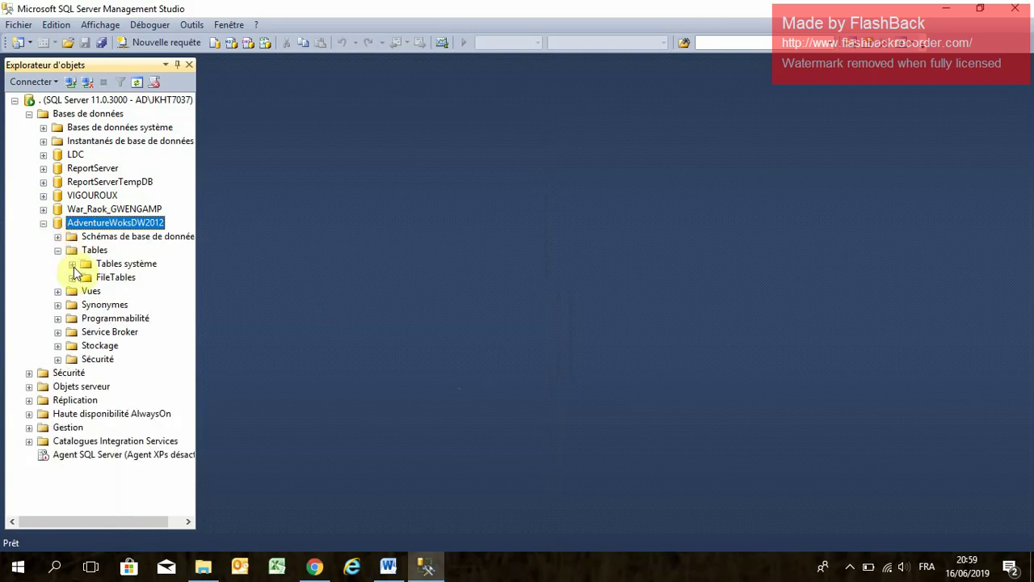
{"action": "left_click", "coordinate": [72, 265]}
{"action": "left_click", "coordinate": [72, 278]}
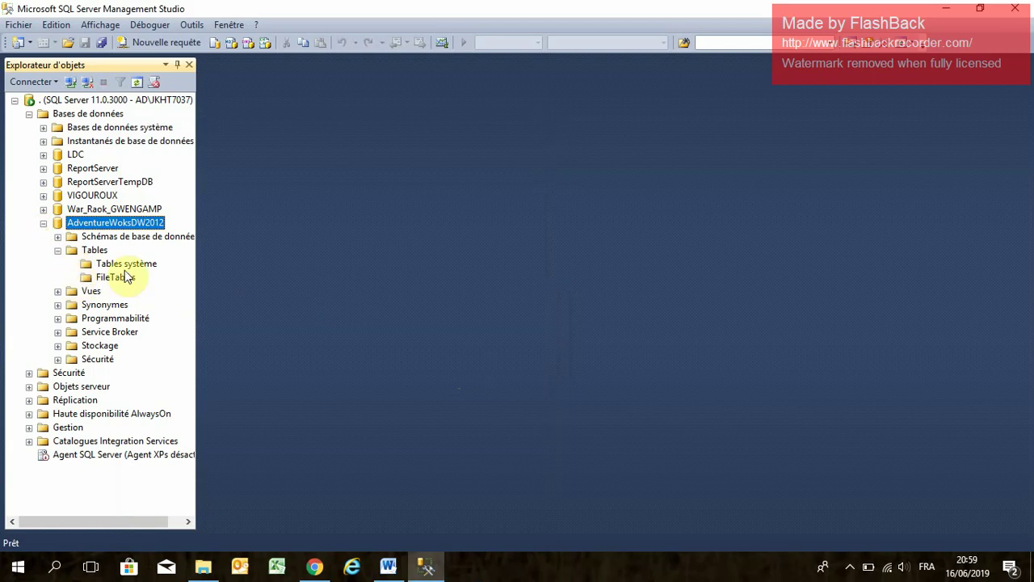